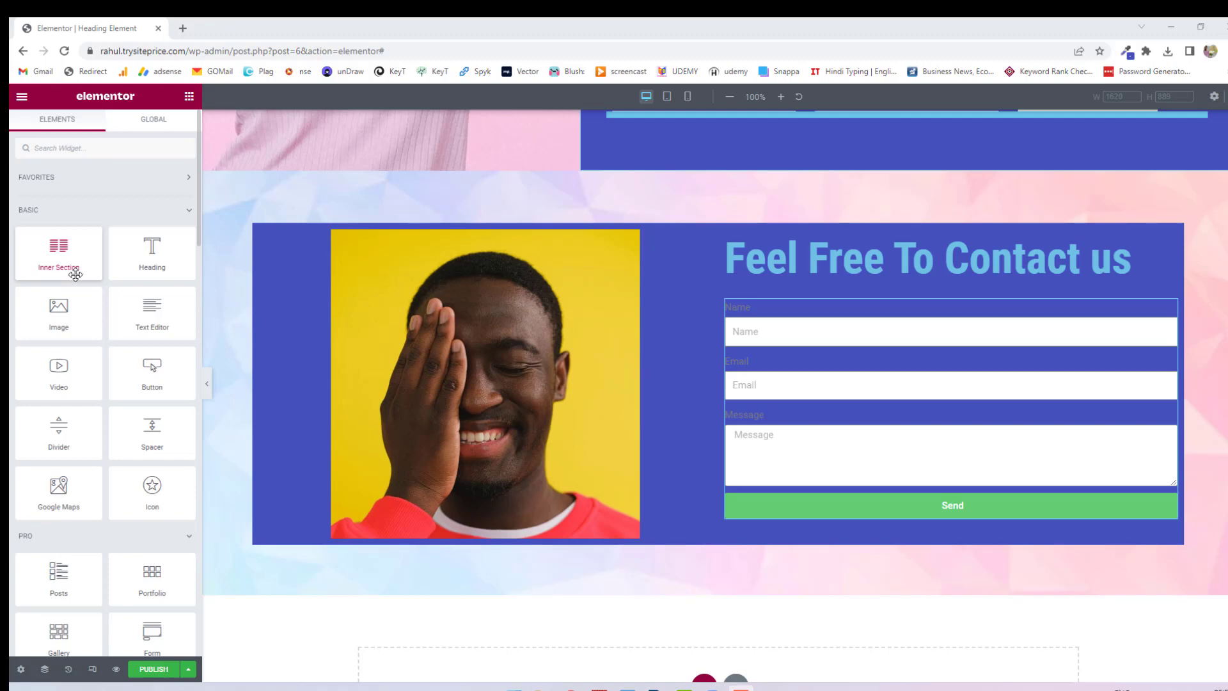
- Add a new single-column section below the contact form section
scroll(475, 280, "down", 3)
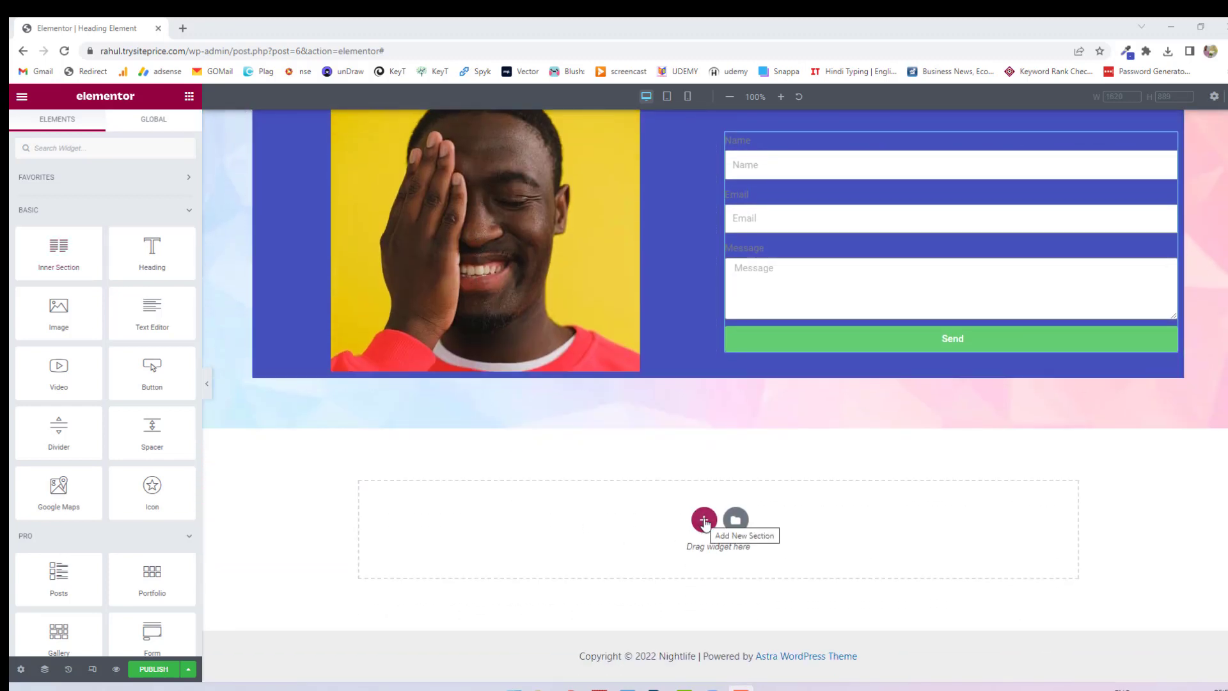
left_click(704, 520)
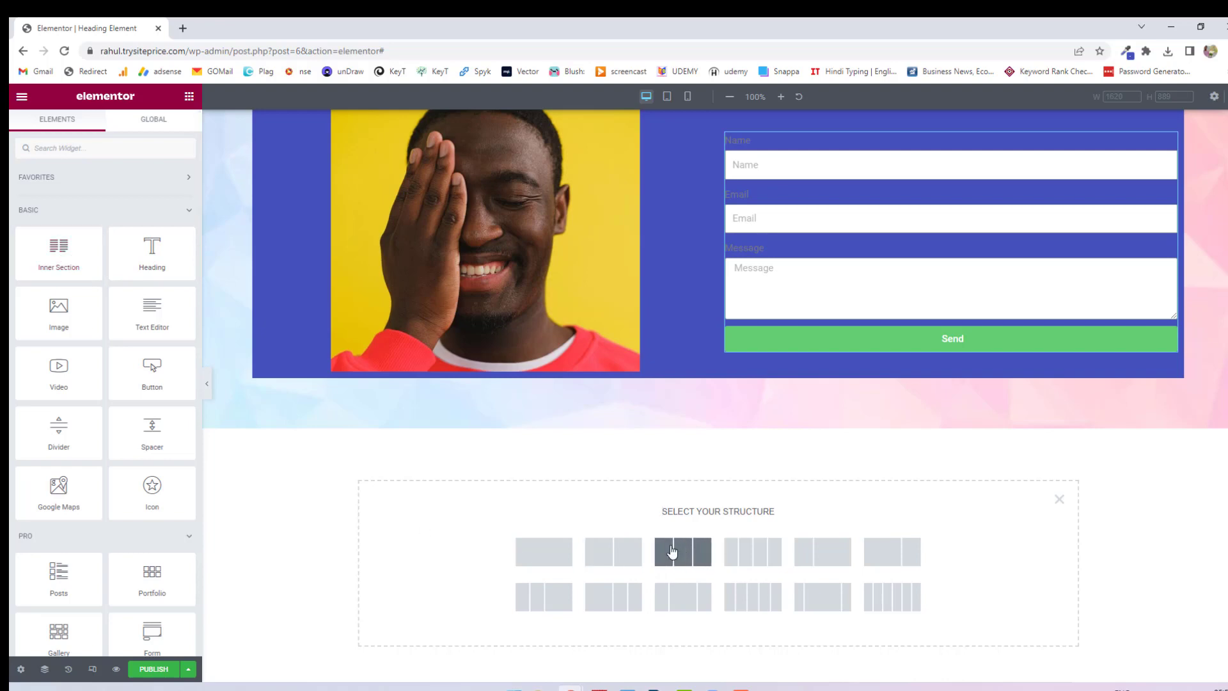
left_click(531, 560)
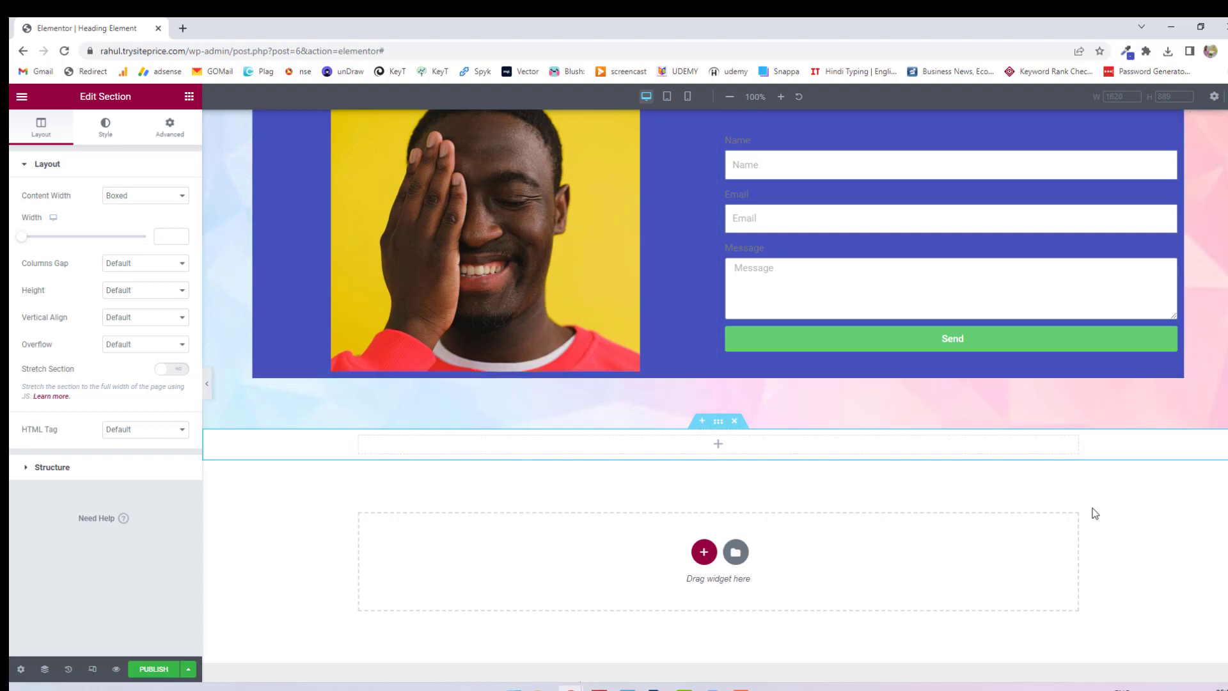
- Set the new section's content width to Full Width and turn on Stretch Section
scroll(550, 462, "up", 1)
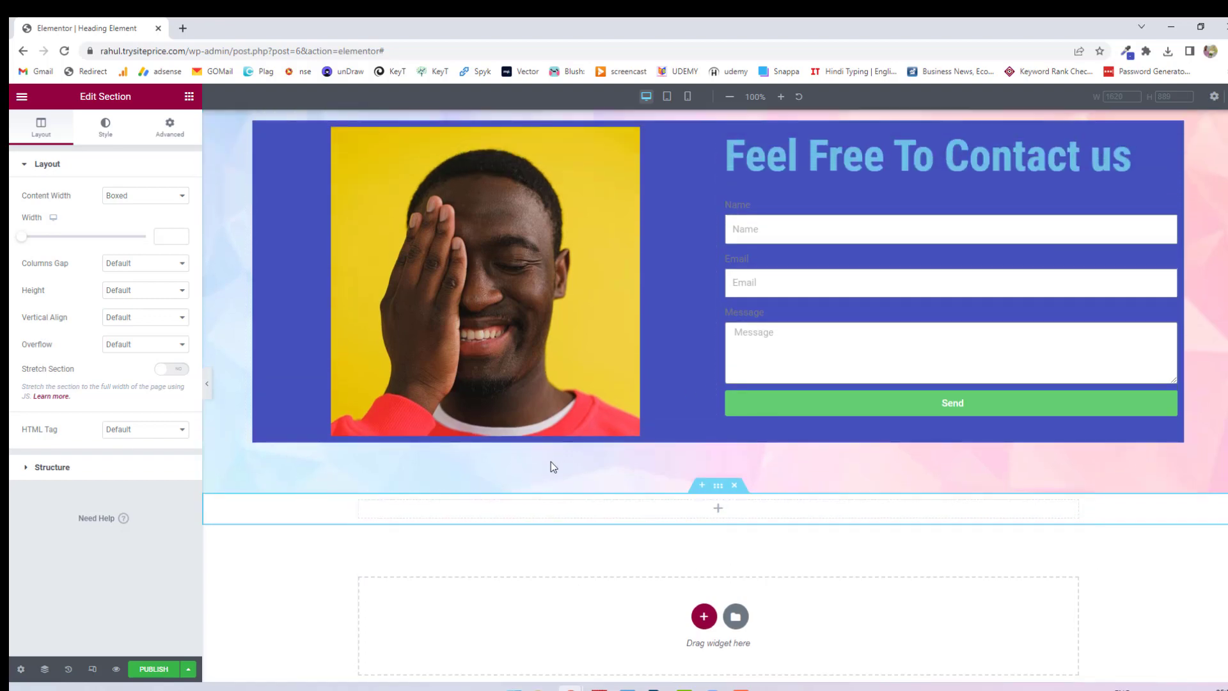
scroll(301, 323, "up", 2)
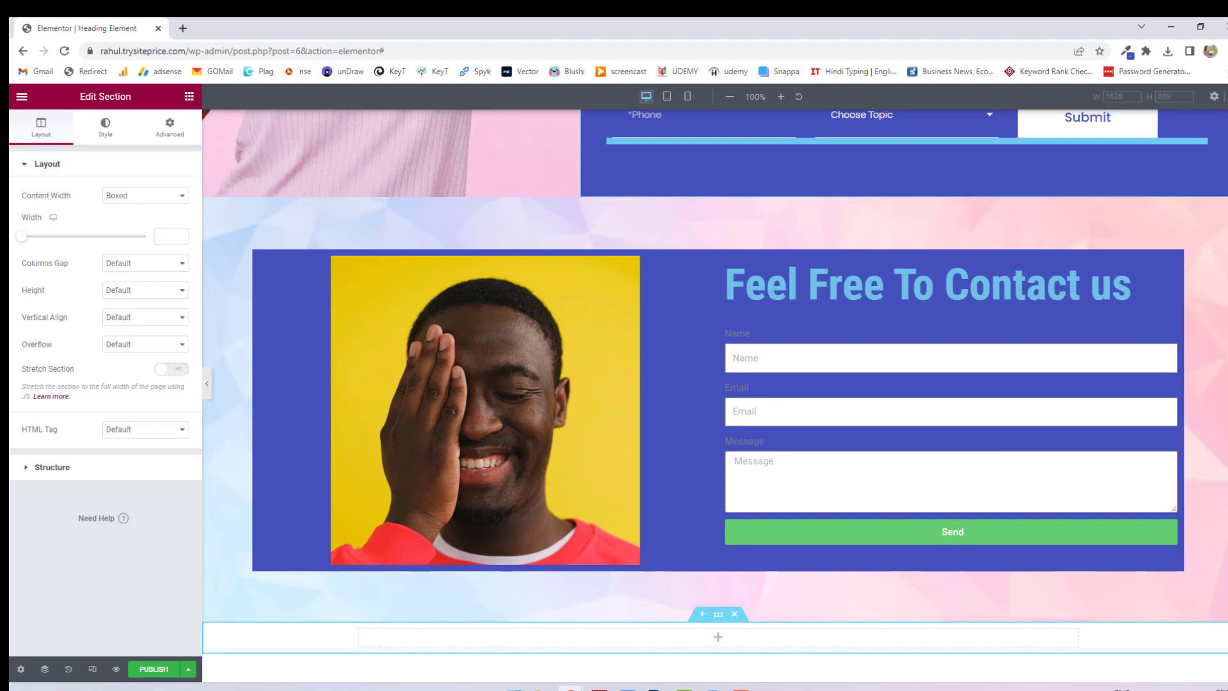
scroll(1130, 443, "down", 2)
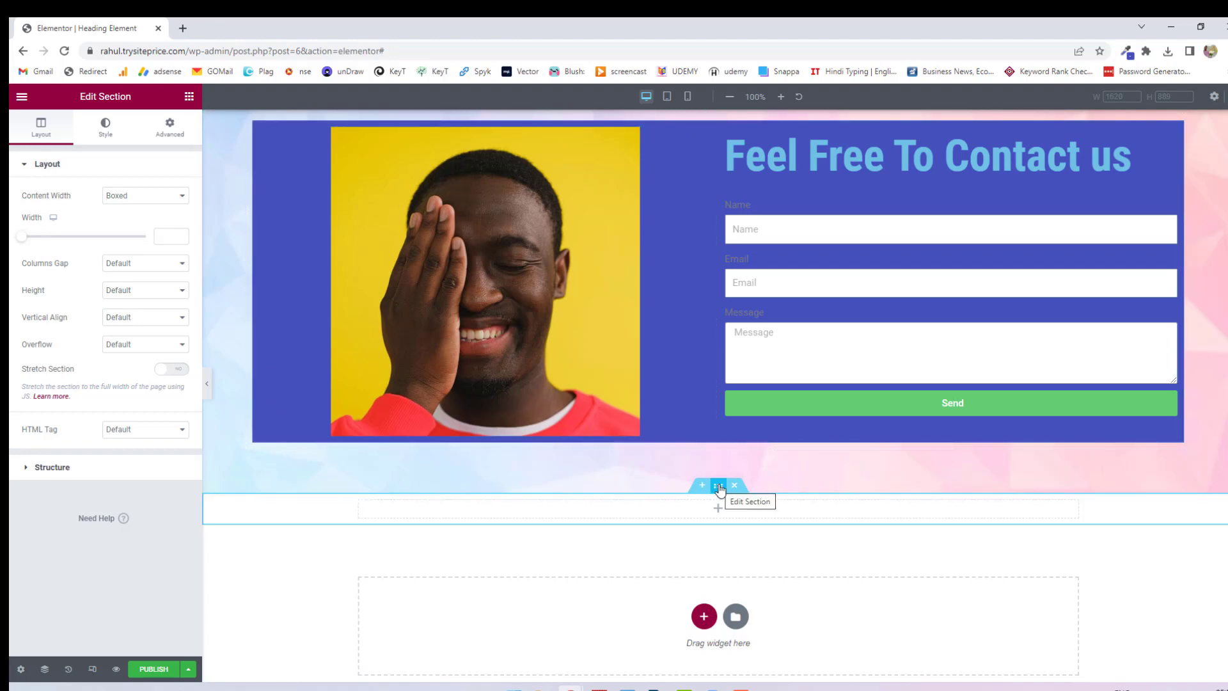
left_click(143, 202)
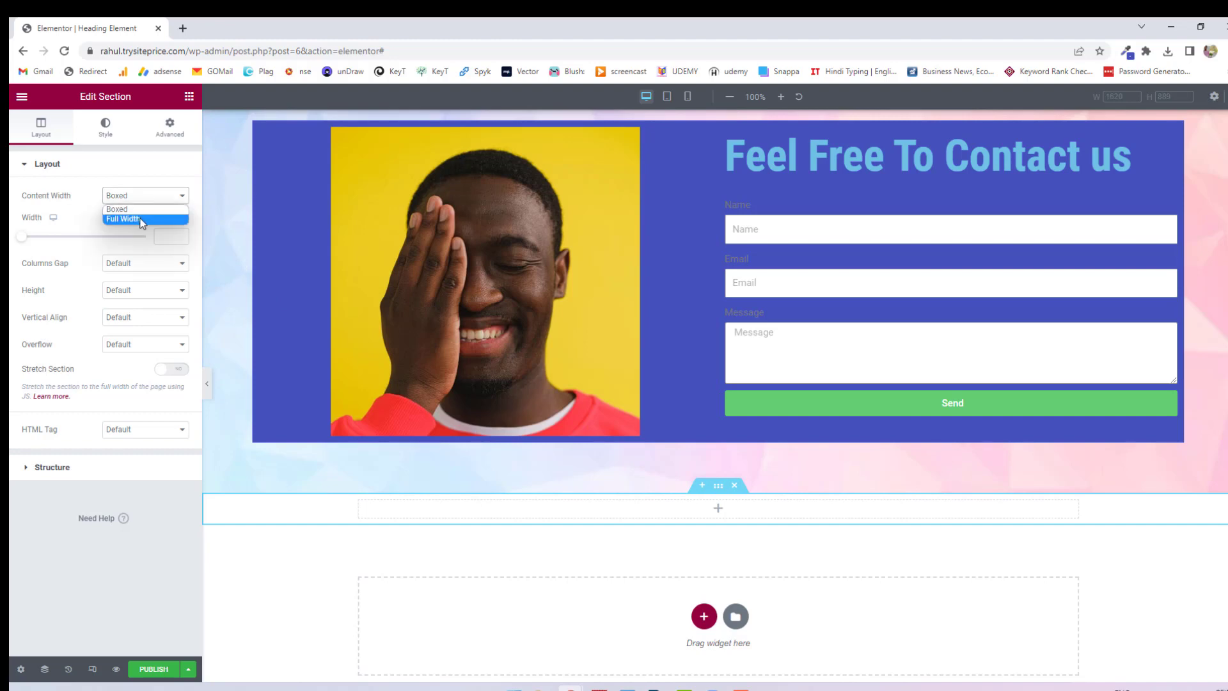
left_click(142, 219)
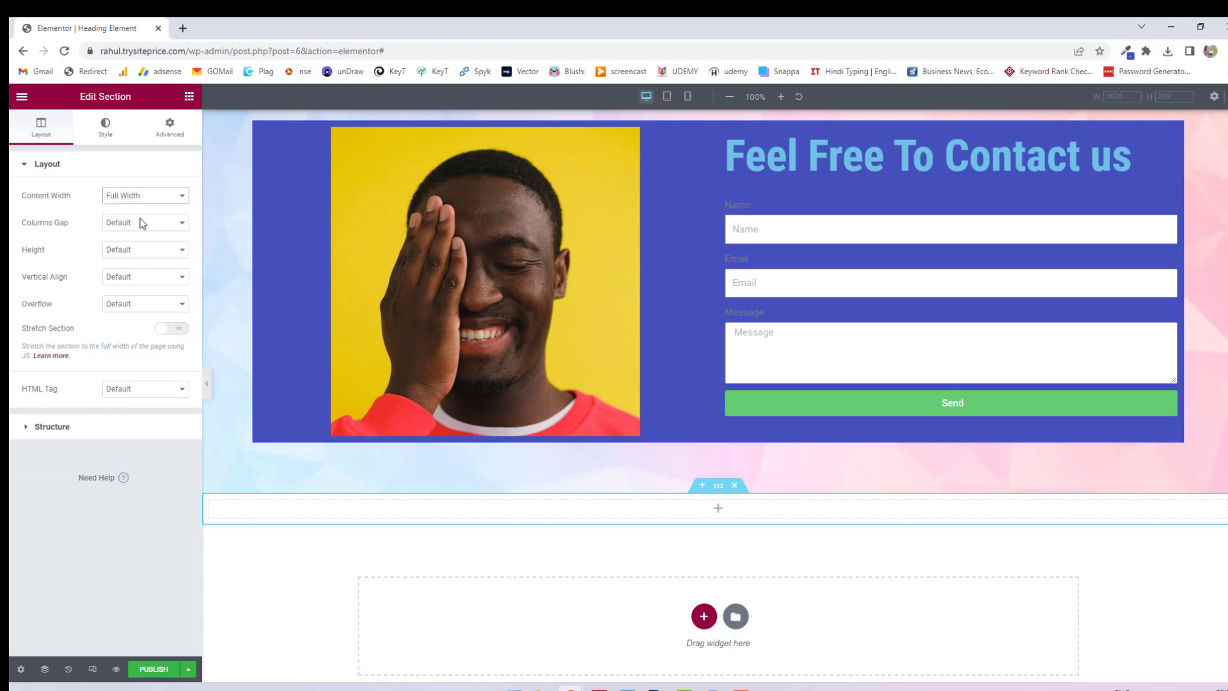
left_click(154, 168)
left_click(145, 166)
scroll(376, 390, "up", 1)
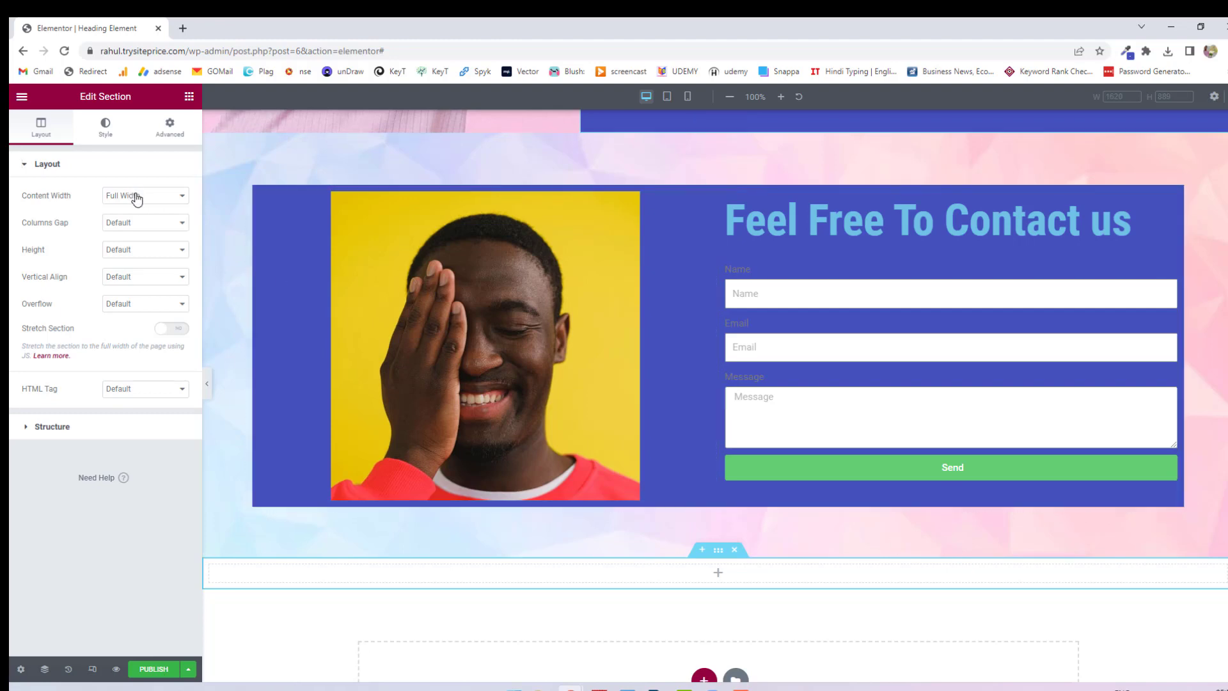
left_click(177, 336)
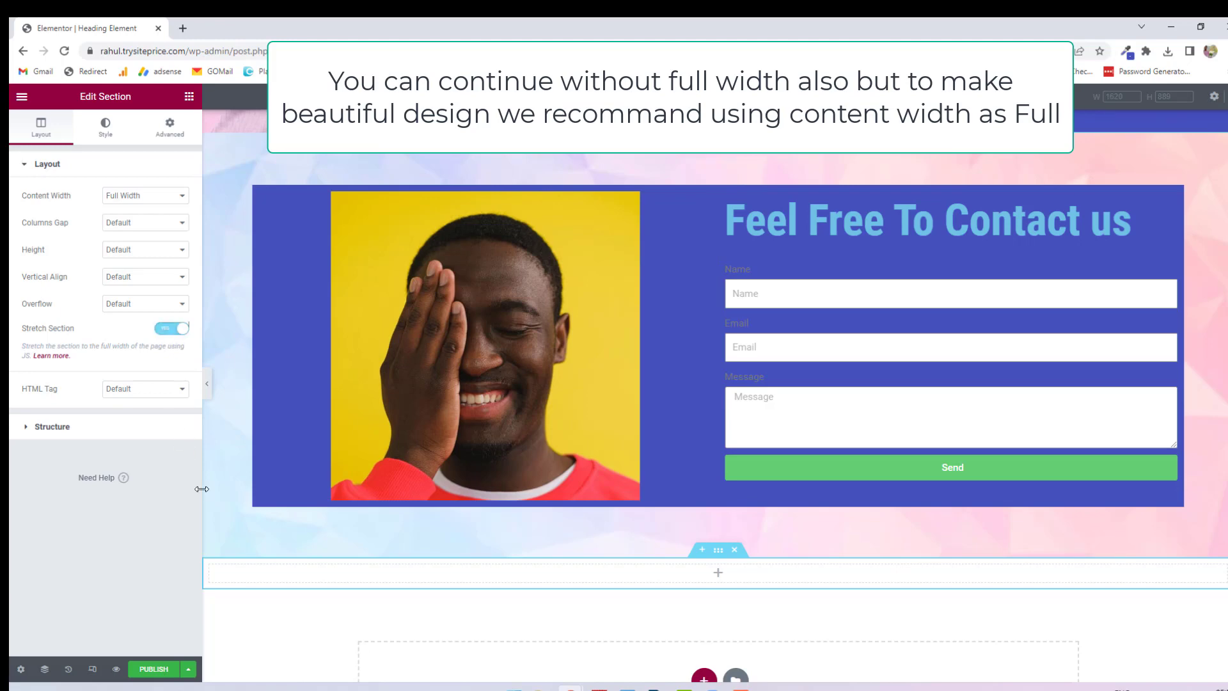
- Set the section's height to Min Height with a minimum height of 548 px
scroll(306, 433, "down", 2)
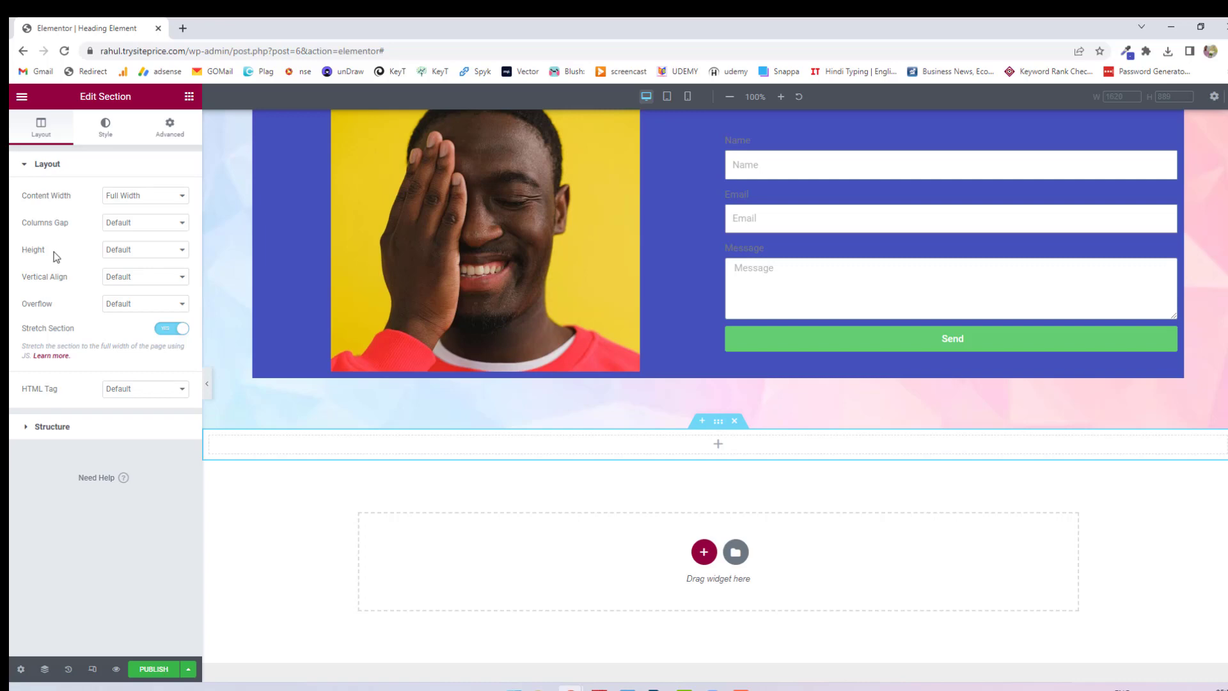
left_click(151, 253)
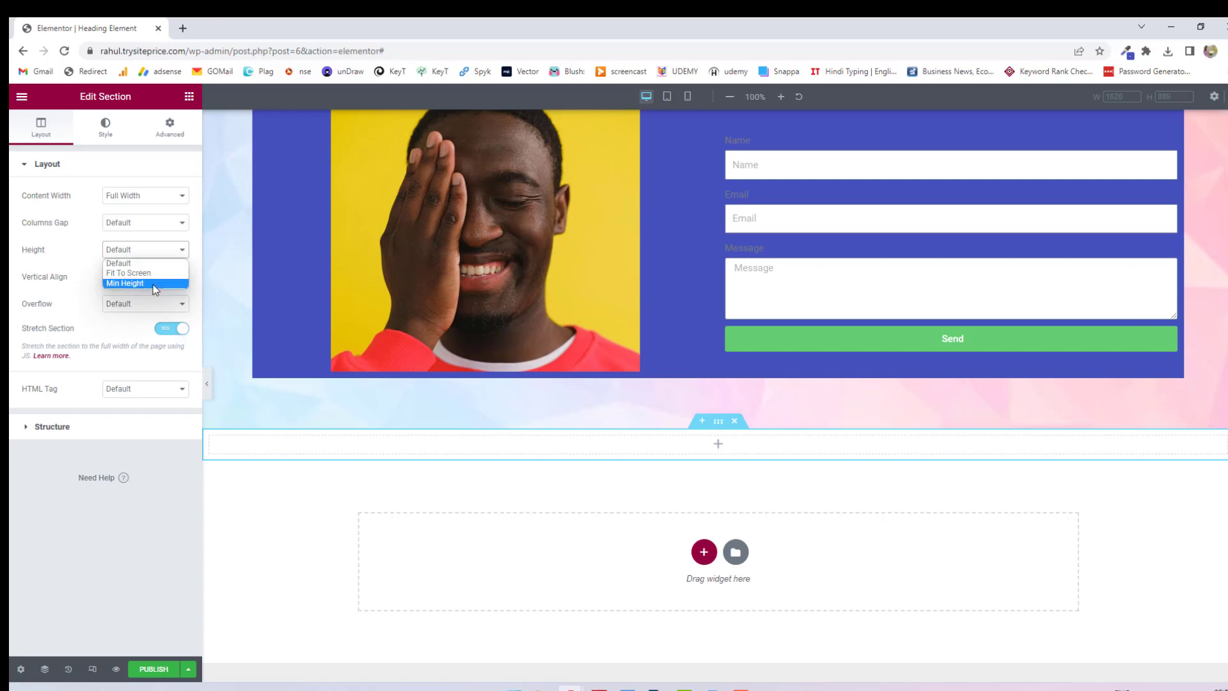
left_click(155, 284)
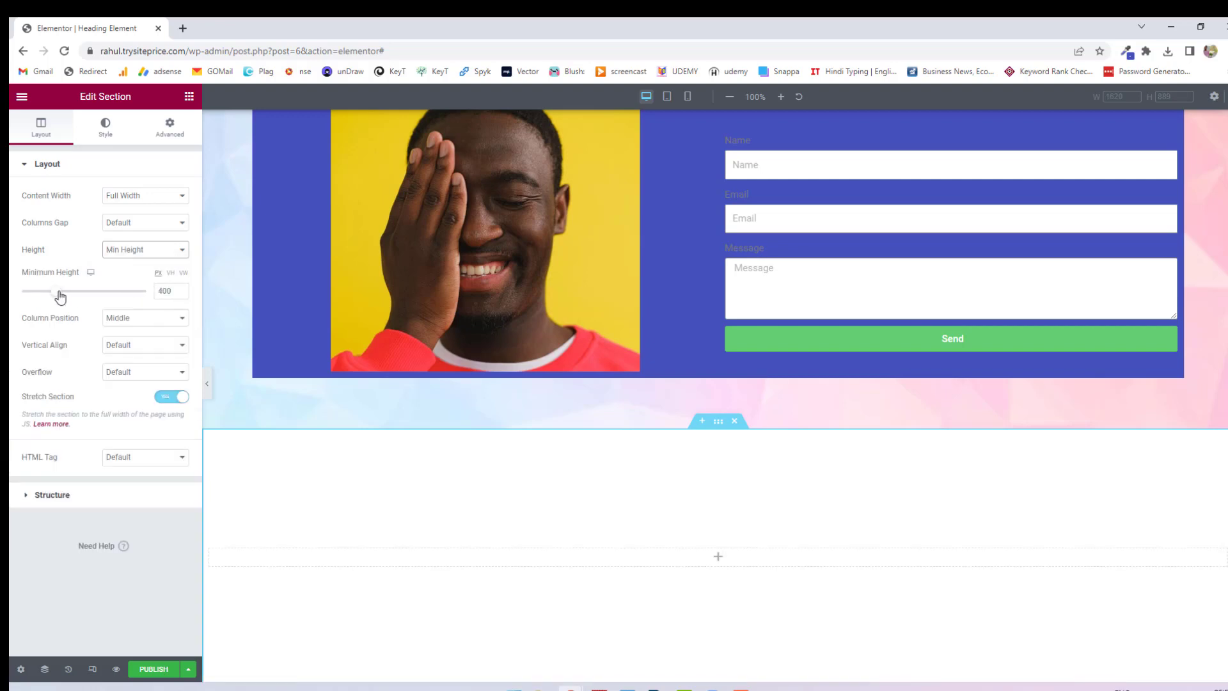
left_click_drag(56, 292, 72, 296)
left_click_drag(72, 296, 73, 296)
scroll(422, 390, "down", 3)
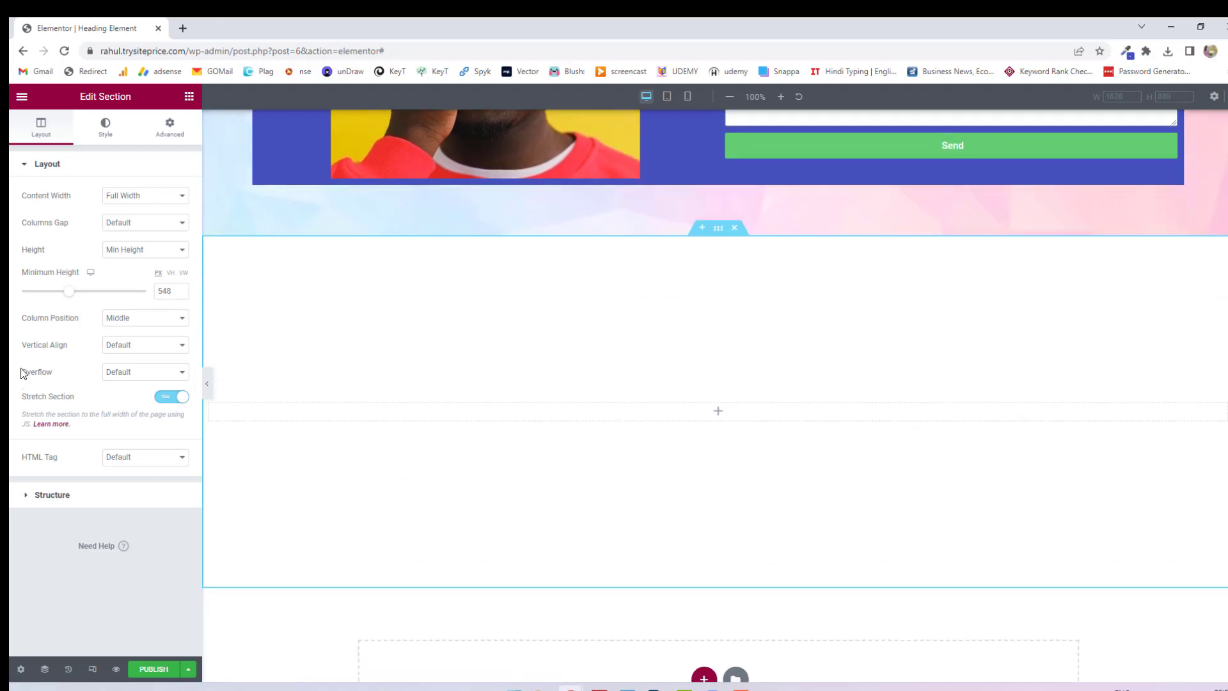
- Give the section a classic background with the pastel pink-and-blue polygon image from the media library
left_click(107, 136)
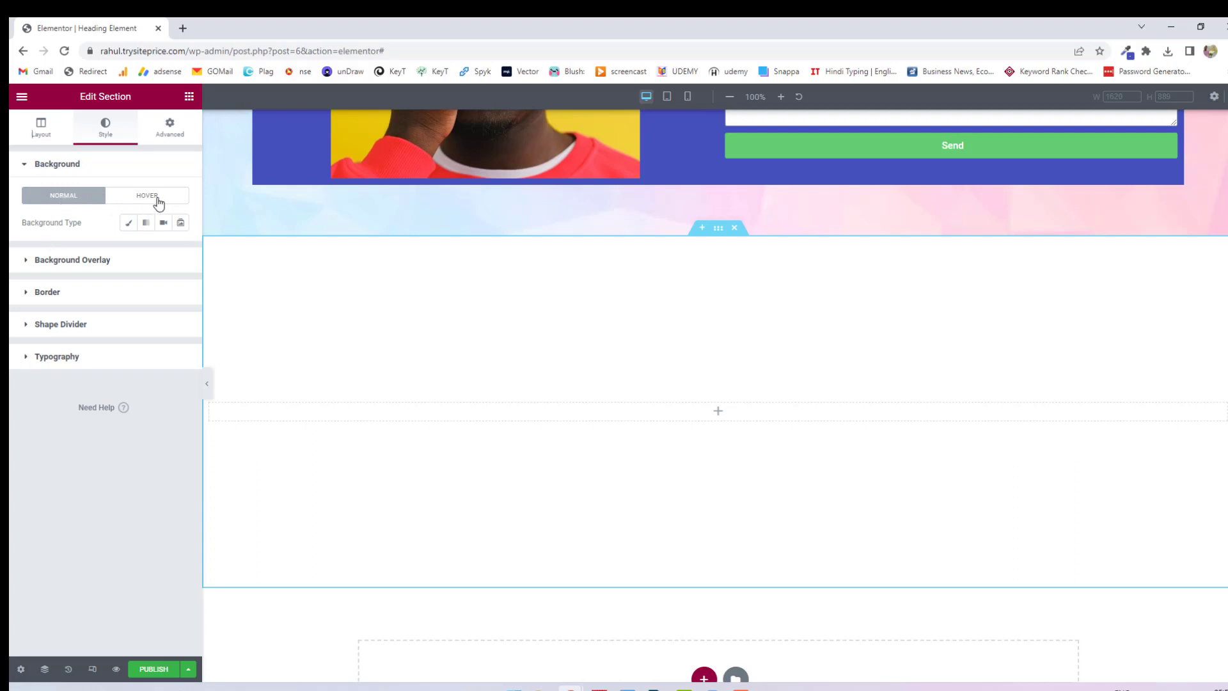
scroll(515, 382, "up", 1)
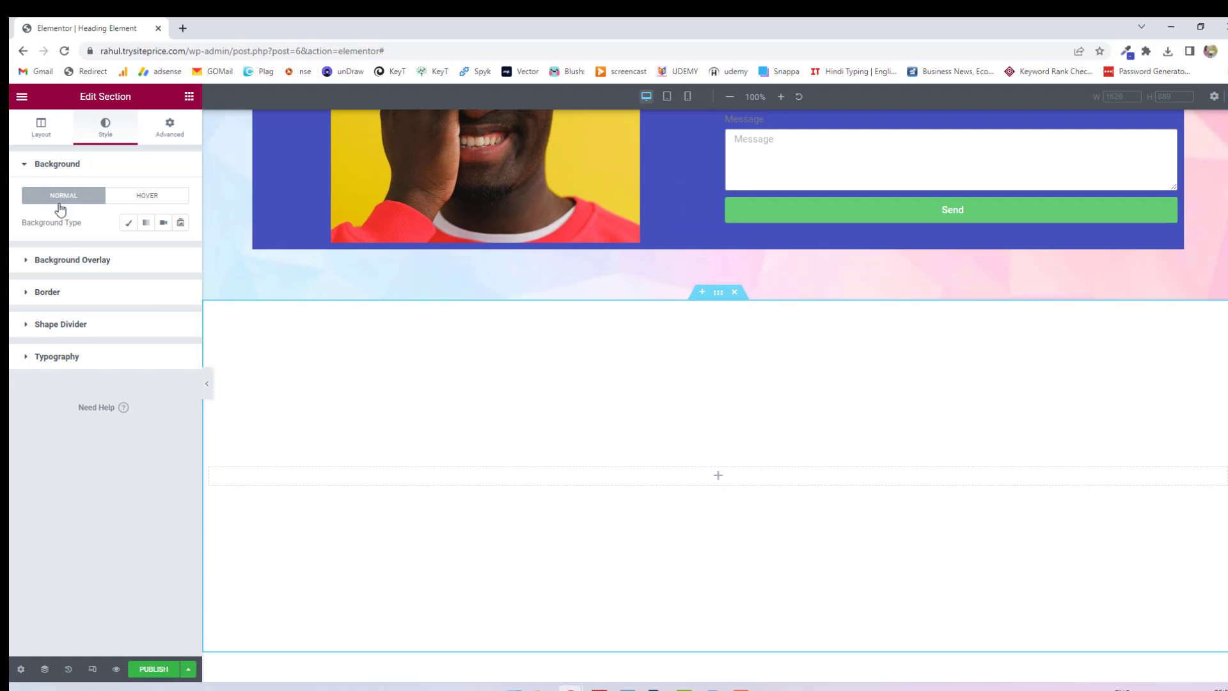
left_click(127, 225)
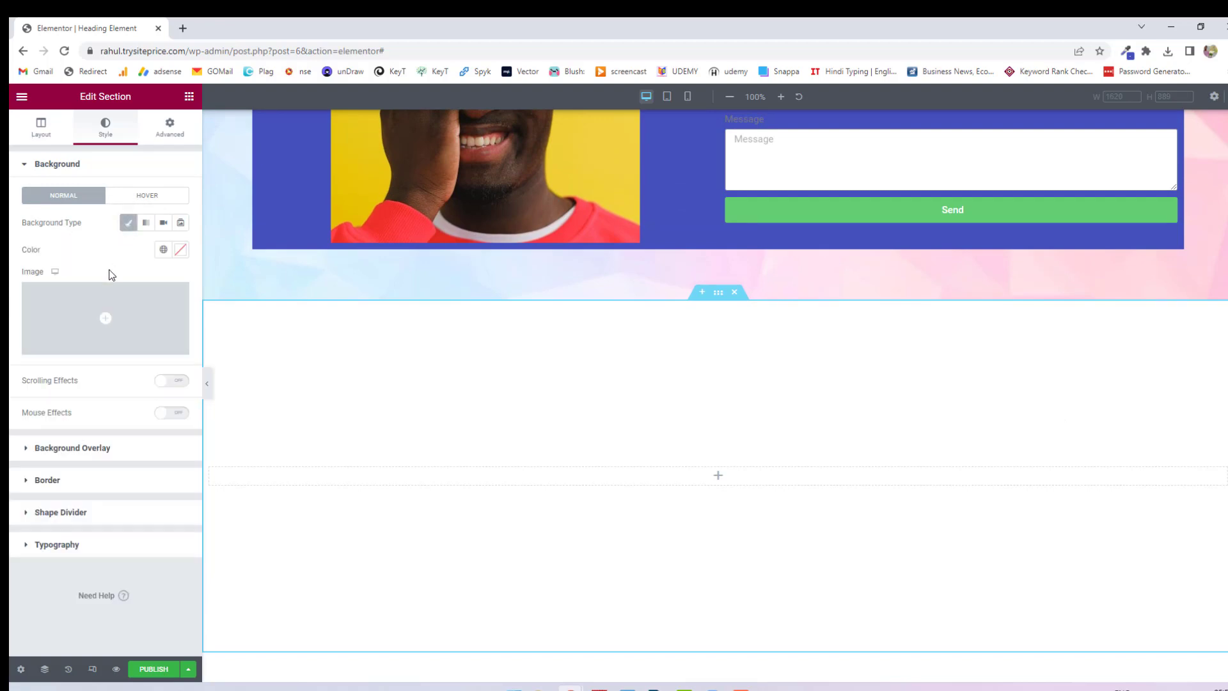
left_click(104, 350)
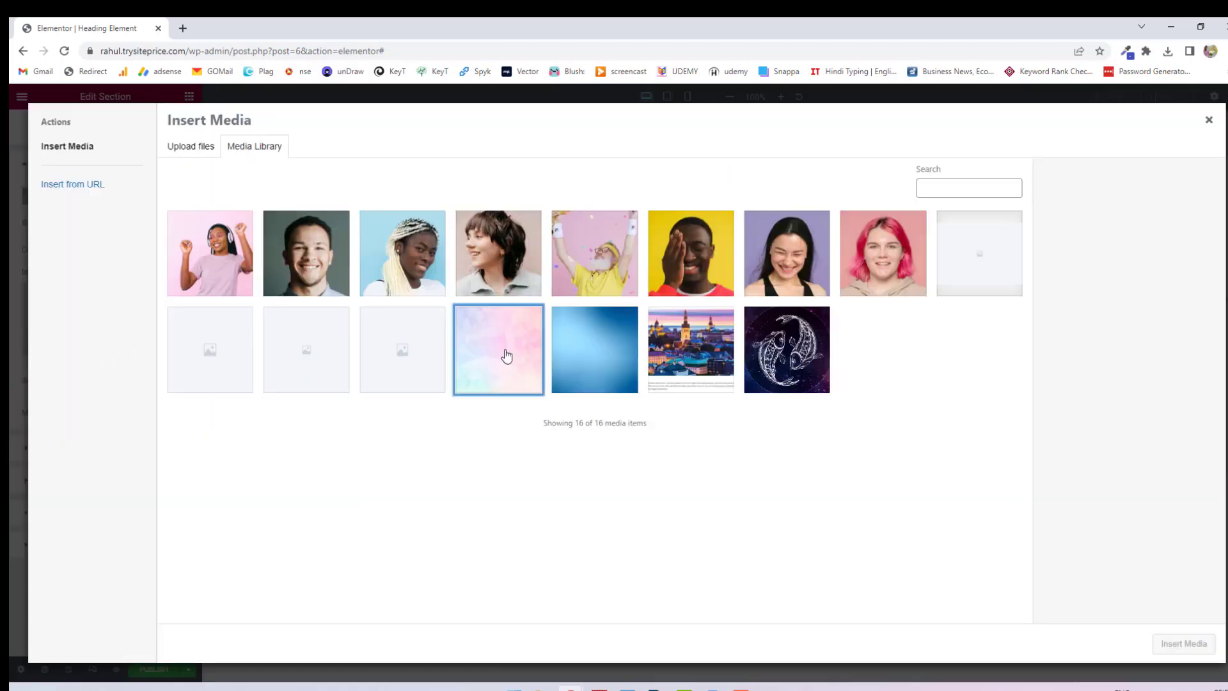
left_click(505, 353)
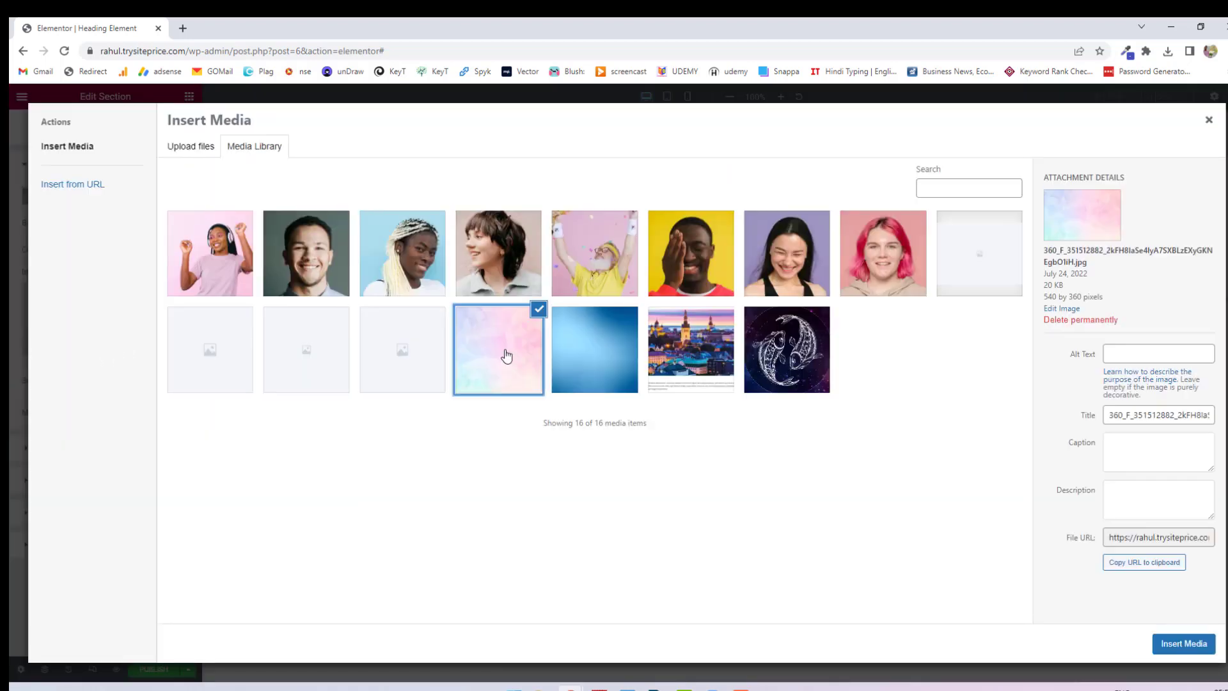
left_click(1176, 644)
scroll(496, 454, "down", 1)
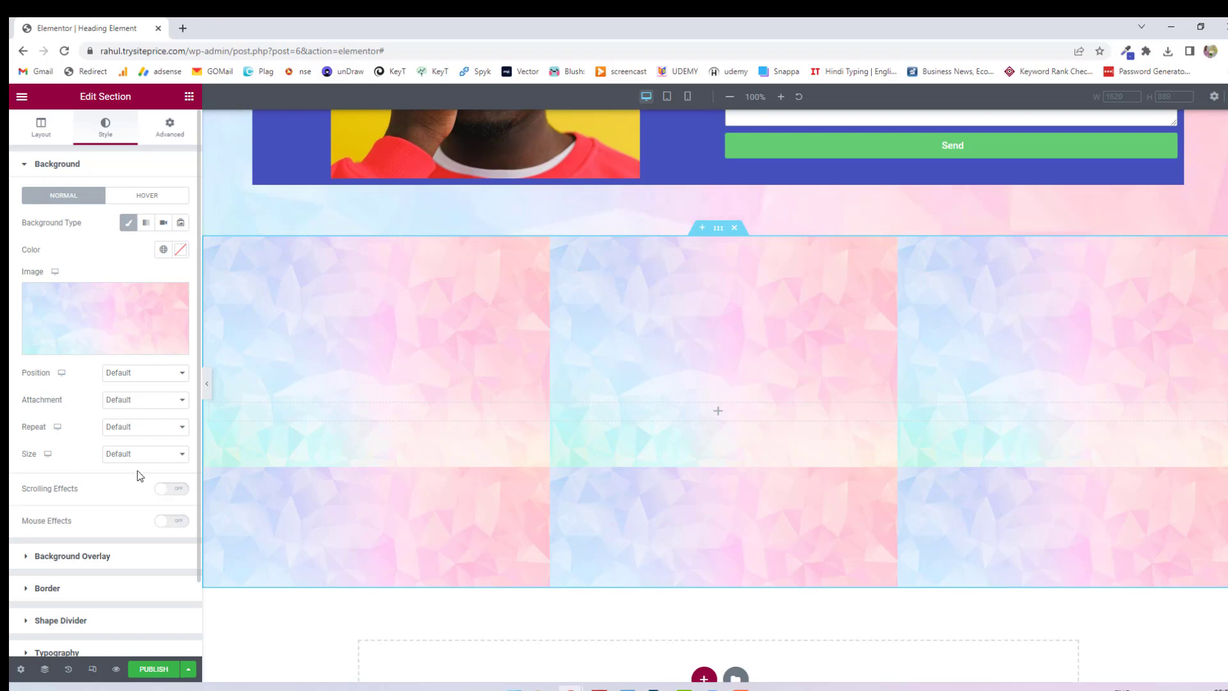
- Set the background image's repeat to No-repeat and its size to Cover
left_click(147, 435)
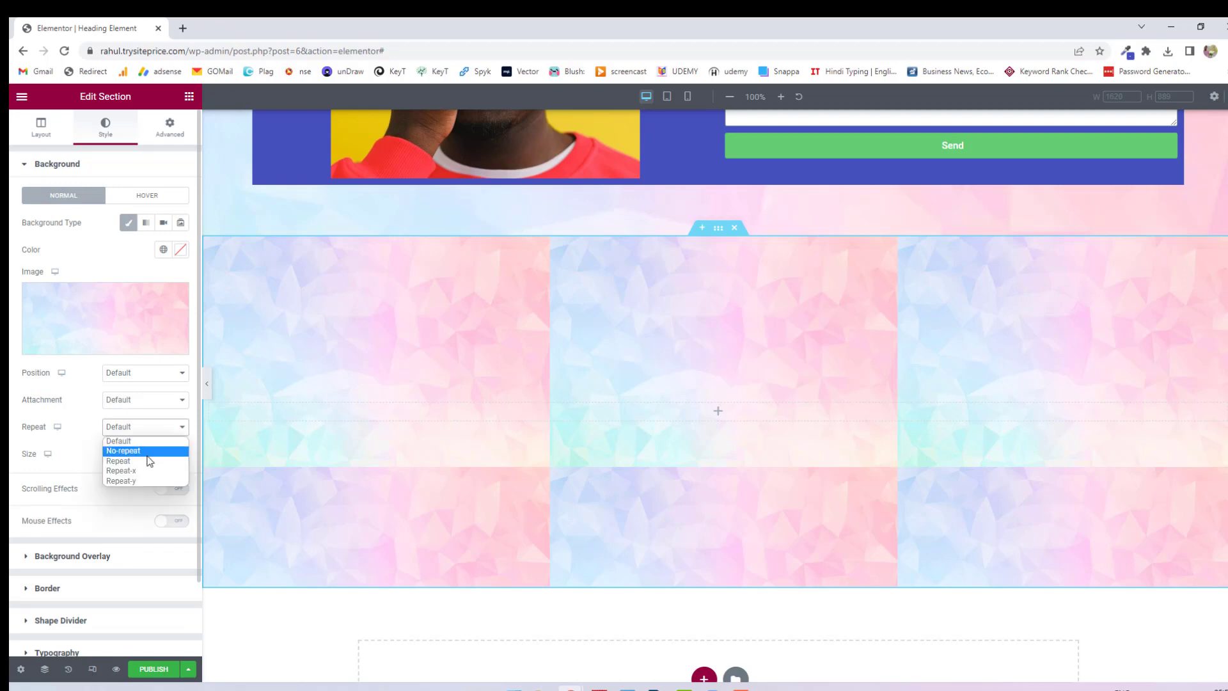
left_click(147, 452)
left_click(136, 455)
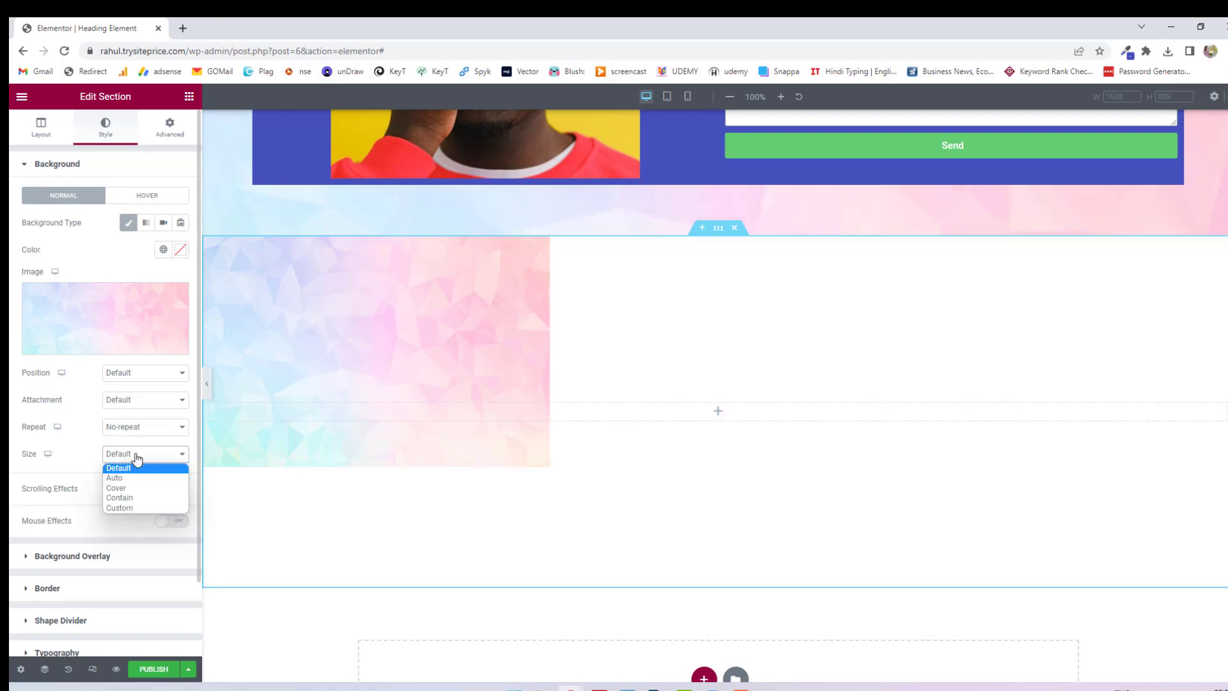
left_click(140, 489)
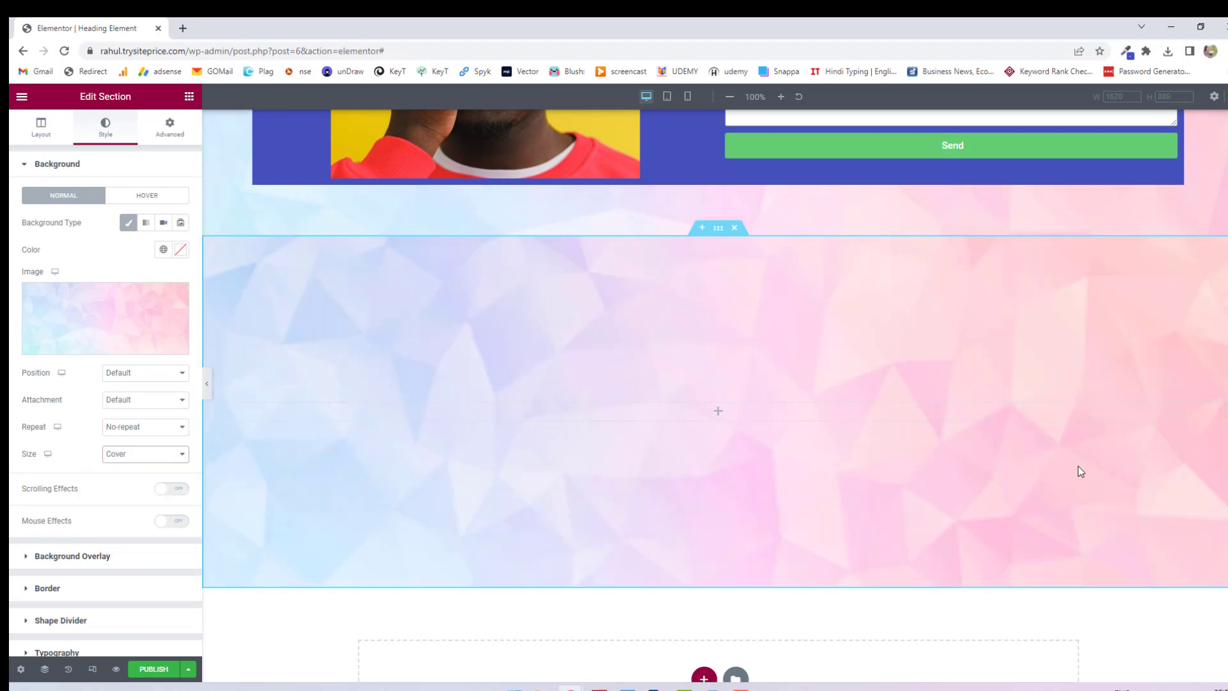
scroll(1080, 465, "up", 2)
scroll(345, 330, "up", 4)
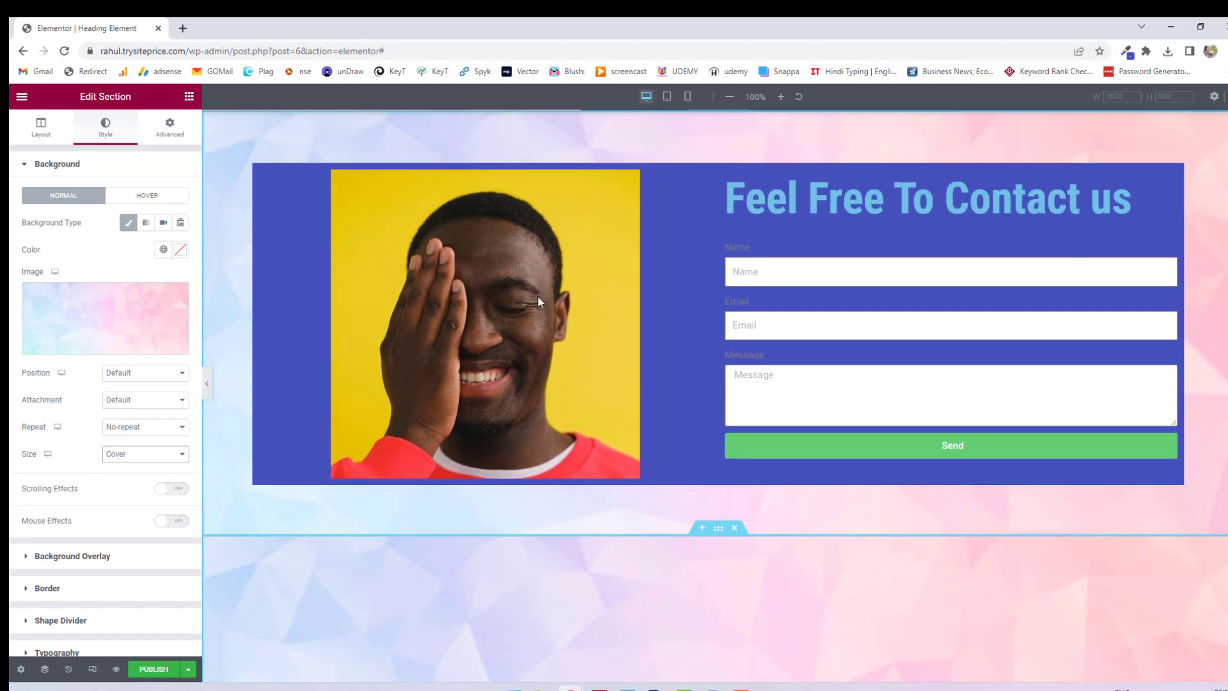
scroll(992, 269, "down", 5)
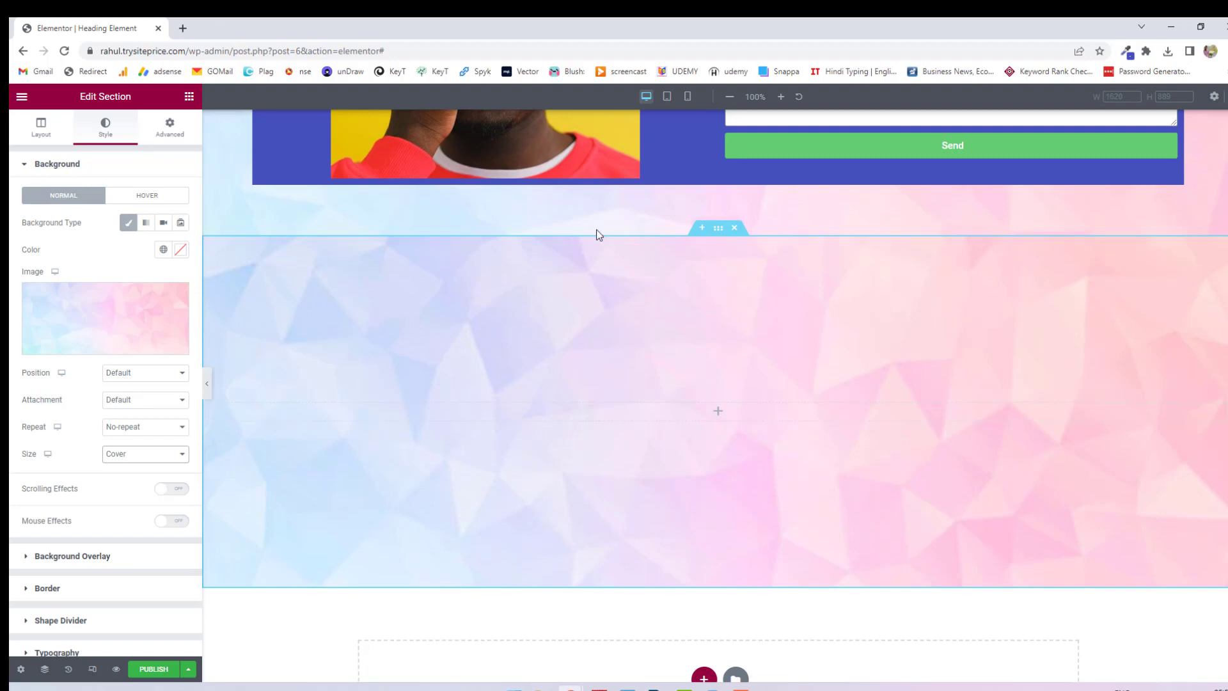
- Insert an Inner Section into the new section and add a third column to it
left_click(189, 97)
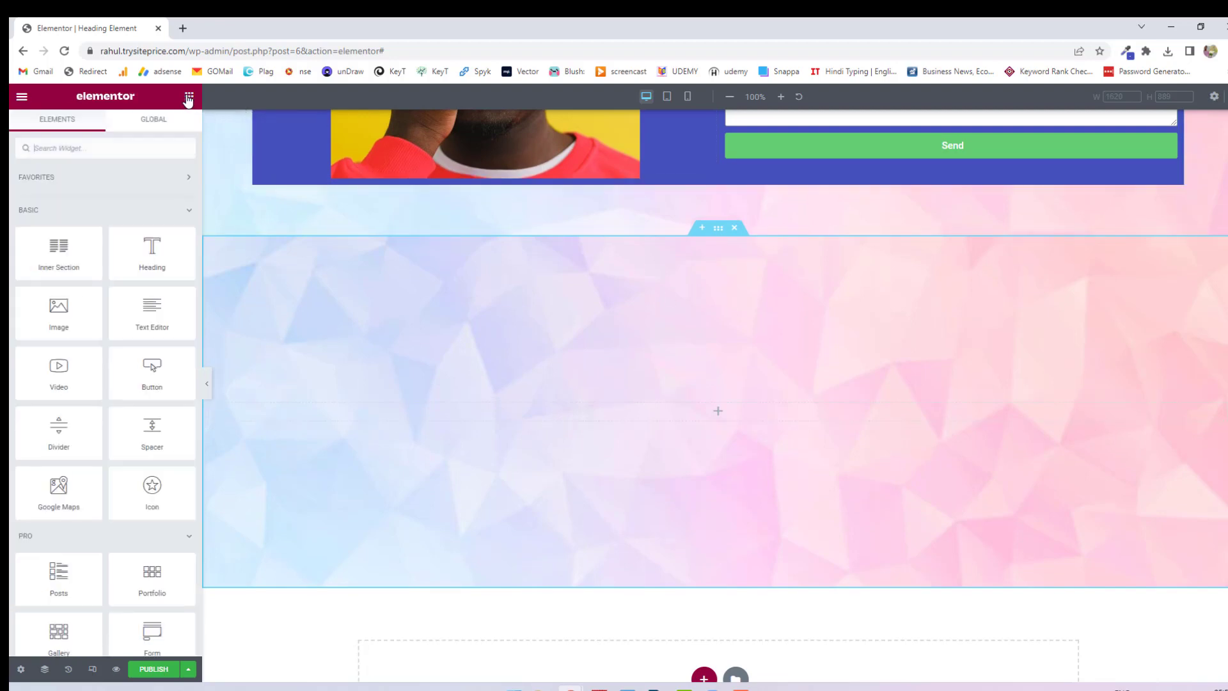
left_click_drag(60, 256, 754, 411)
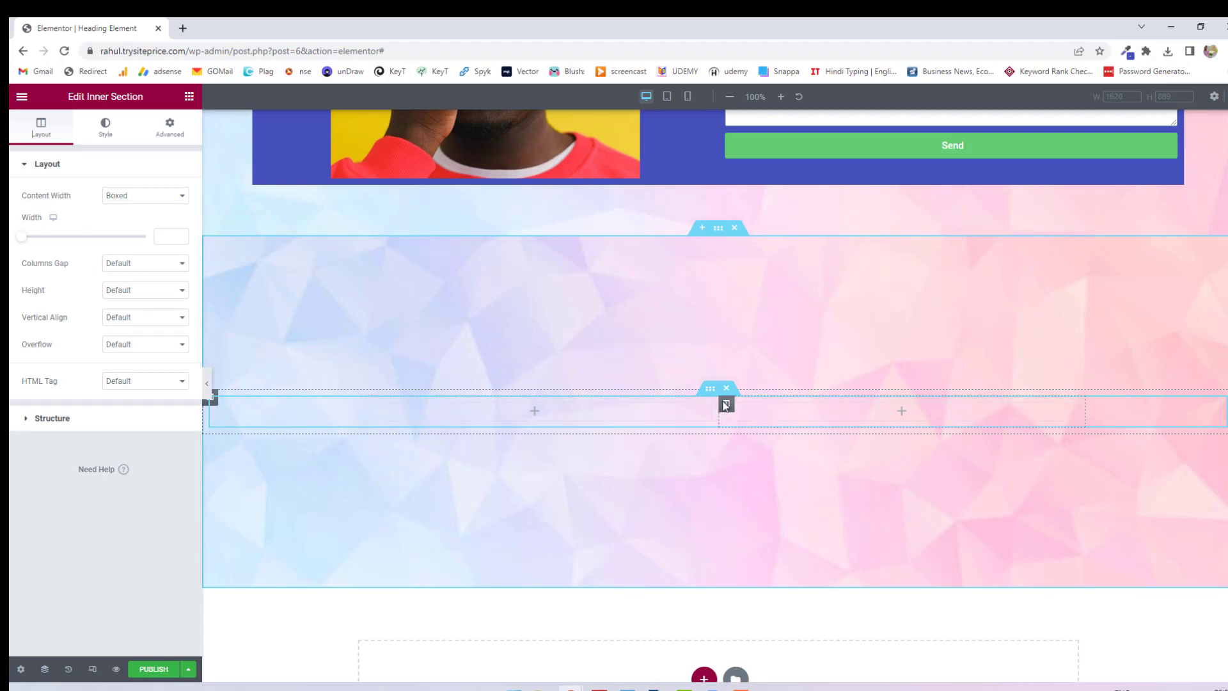
left_click(727, 405)
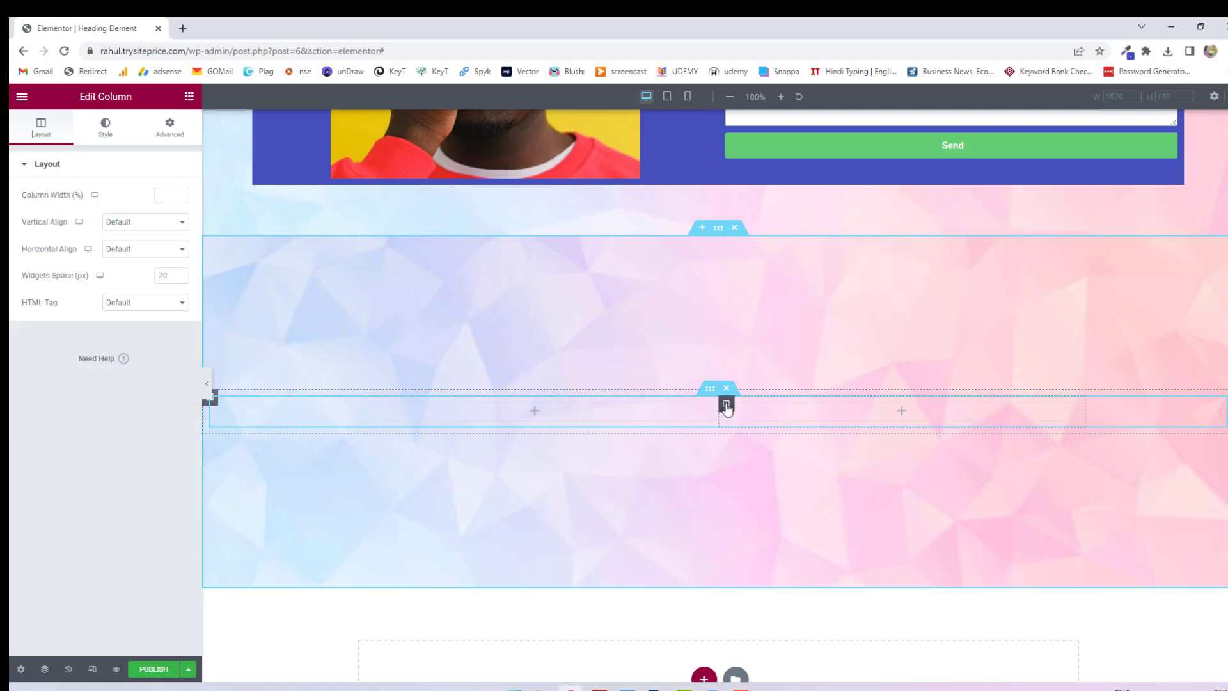
right_click(727, 406)
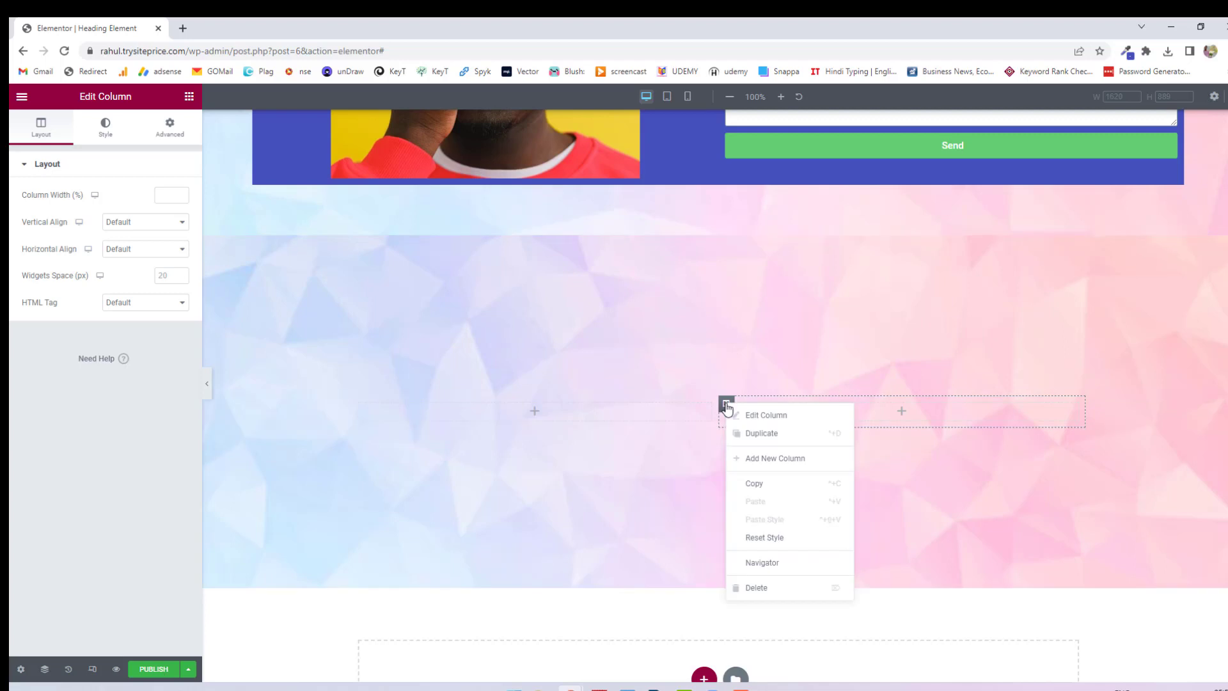
left_click(778, 459)
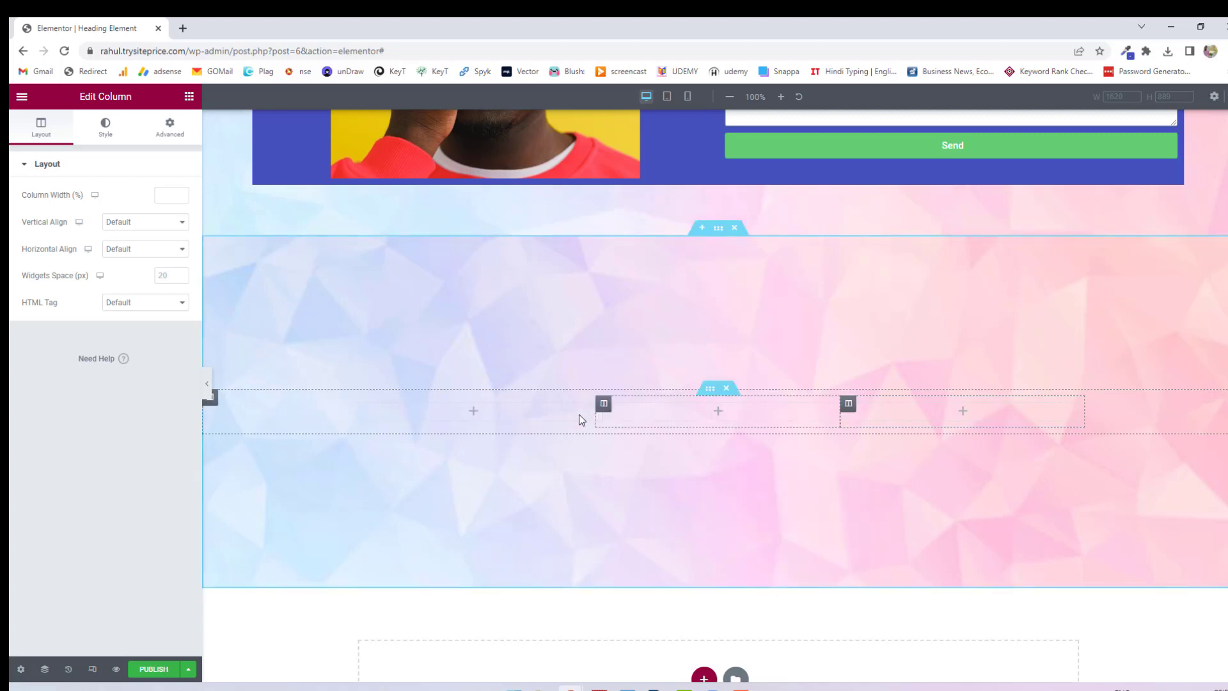
- Add a fourth column to the inner section and delete the last column again
right_click(845, 405)
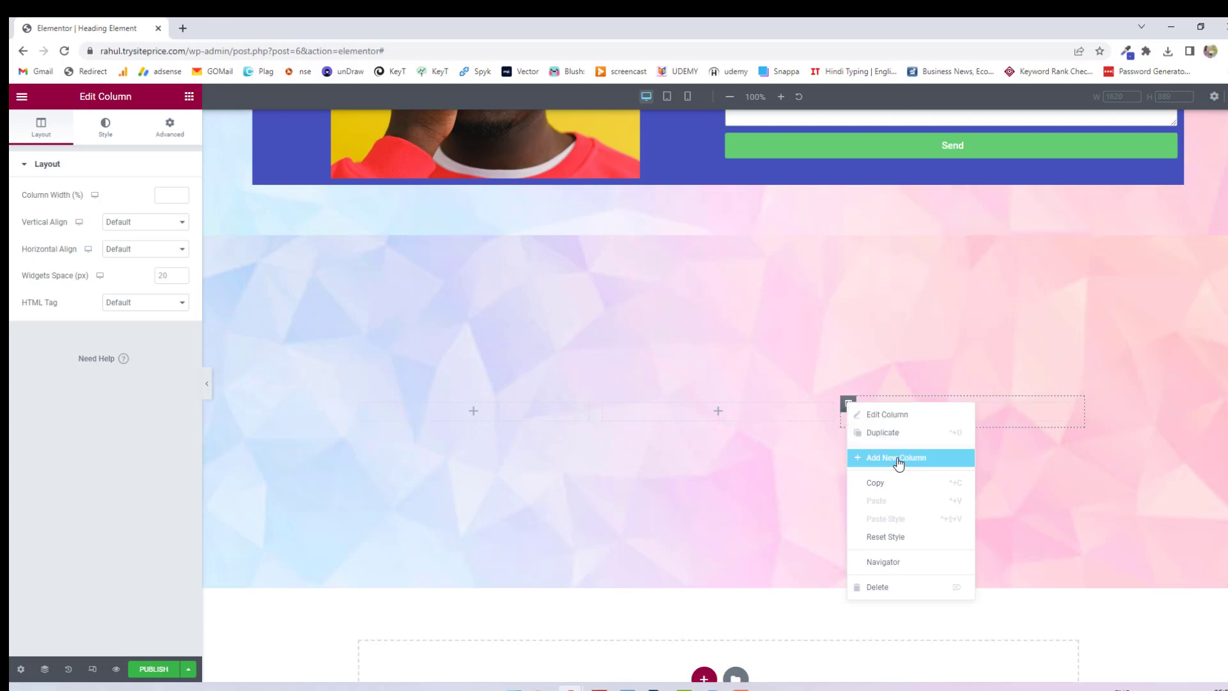
left_click(898, 459)
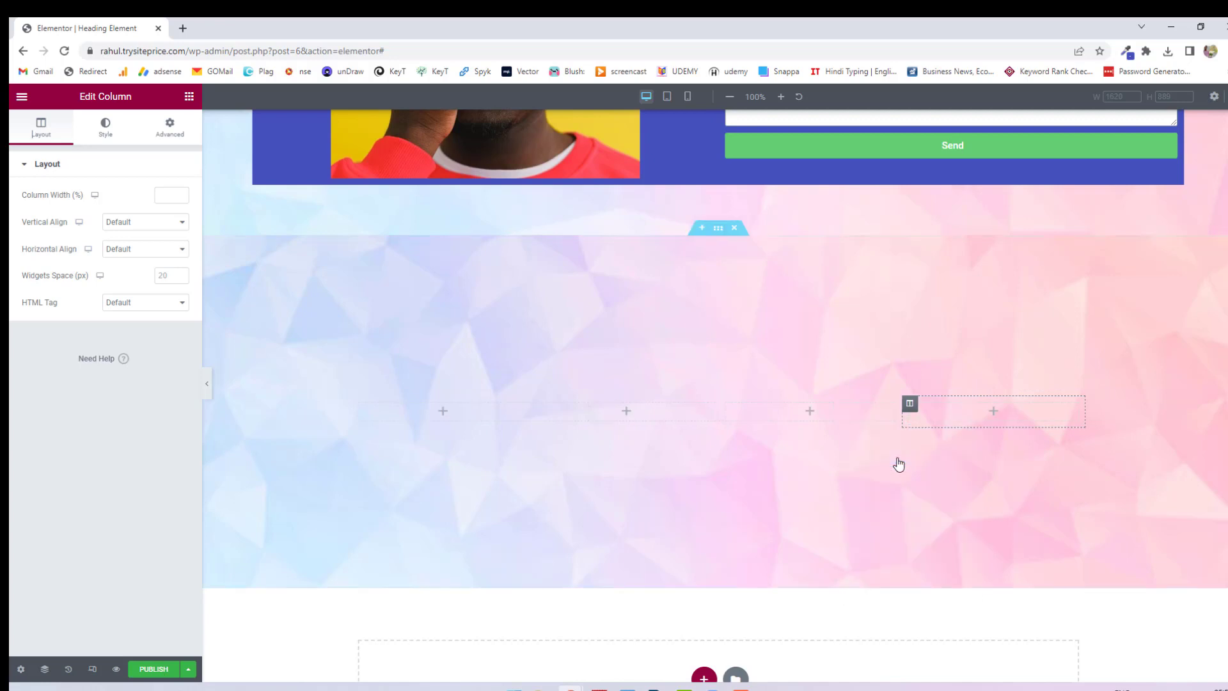
right_click(912, 409)
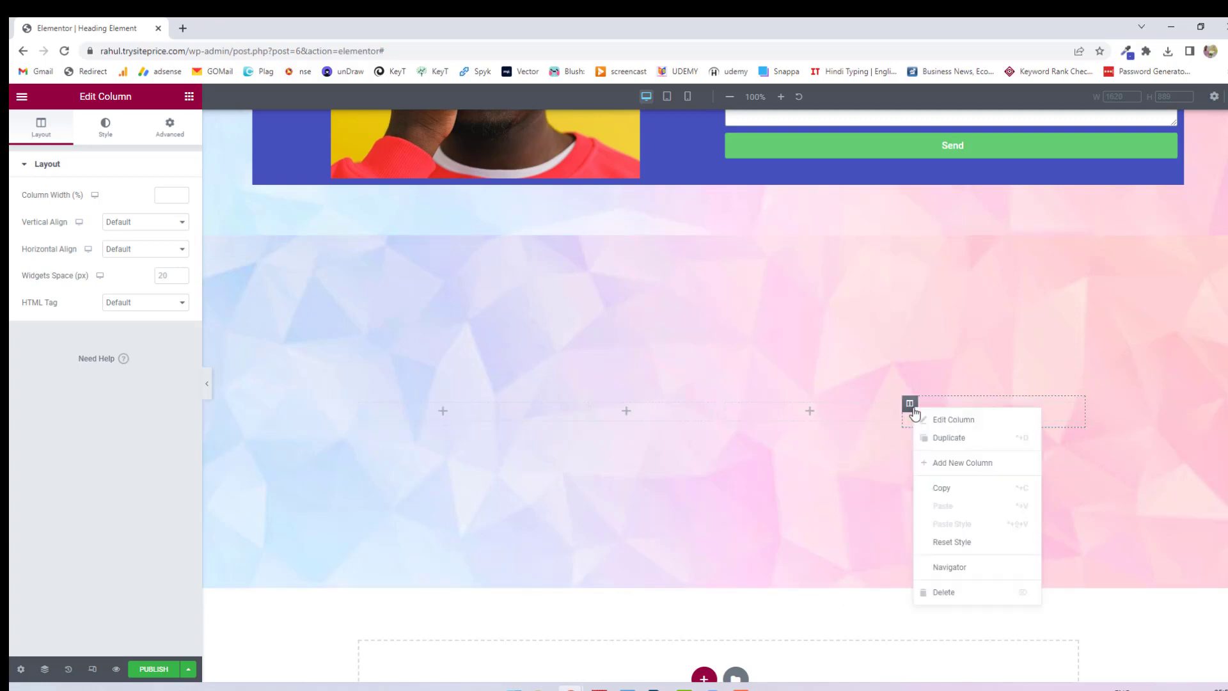
left_click(959, 591)
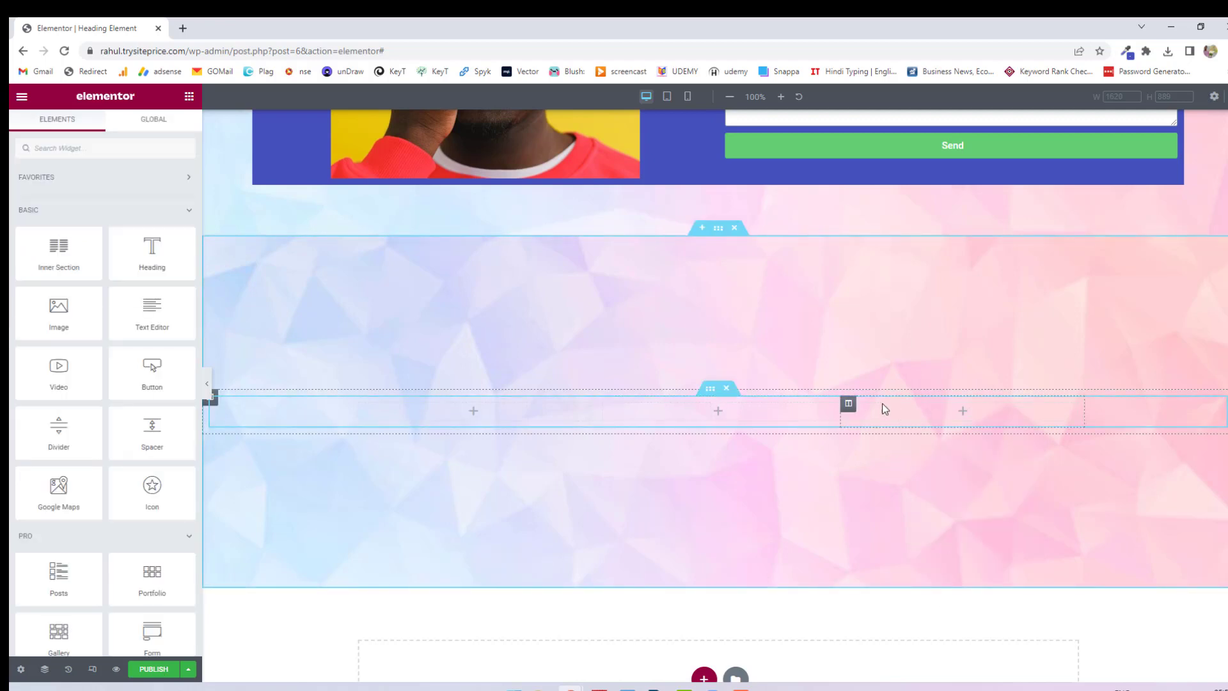
- Delete the inner section's third column and add an Image widget with the yellow-background man photo to the first column
right_click(848, 407)
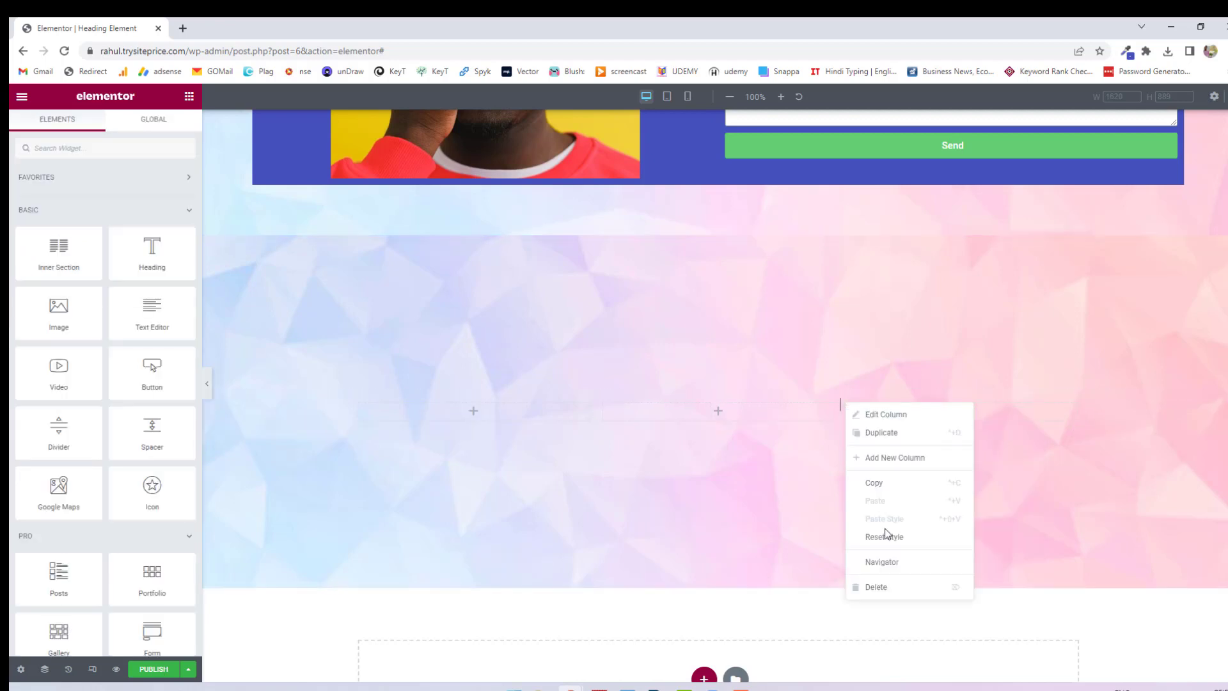
left_click(886, 588)
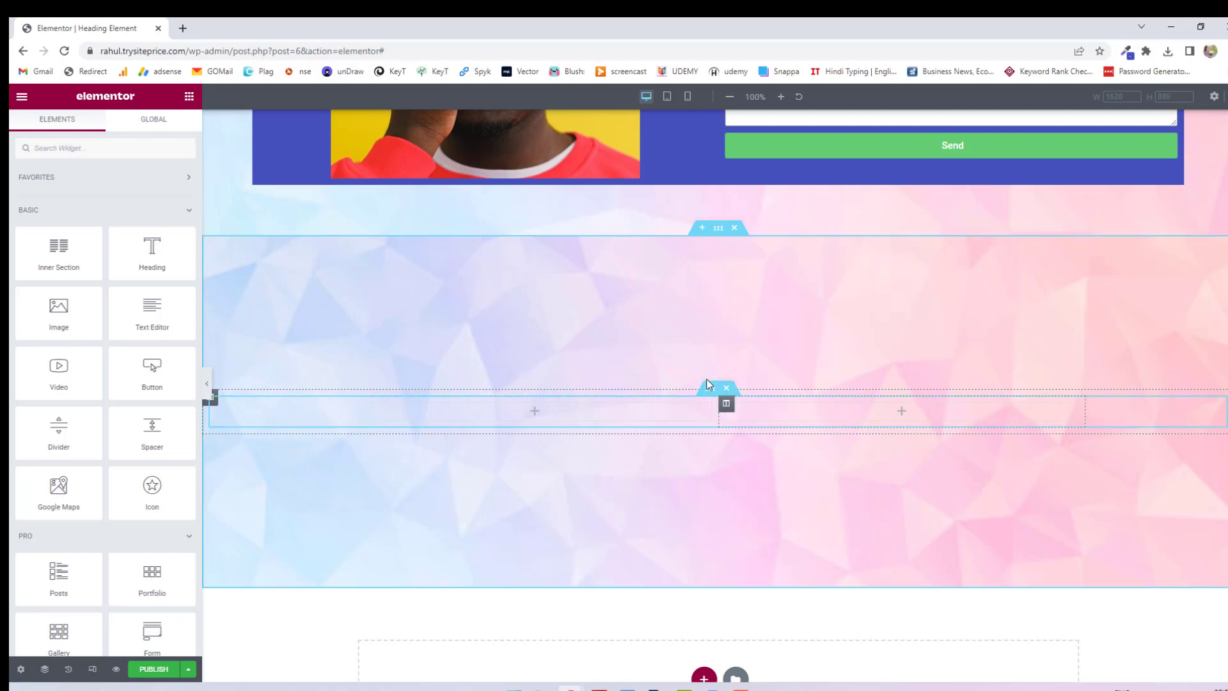
left_click_drag(59, 313, 541, 414)
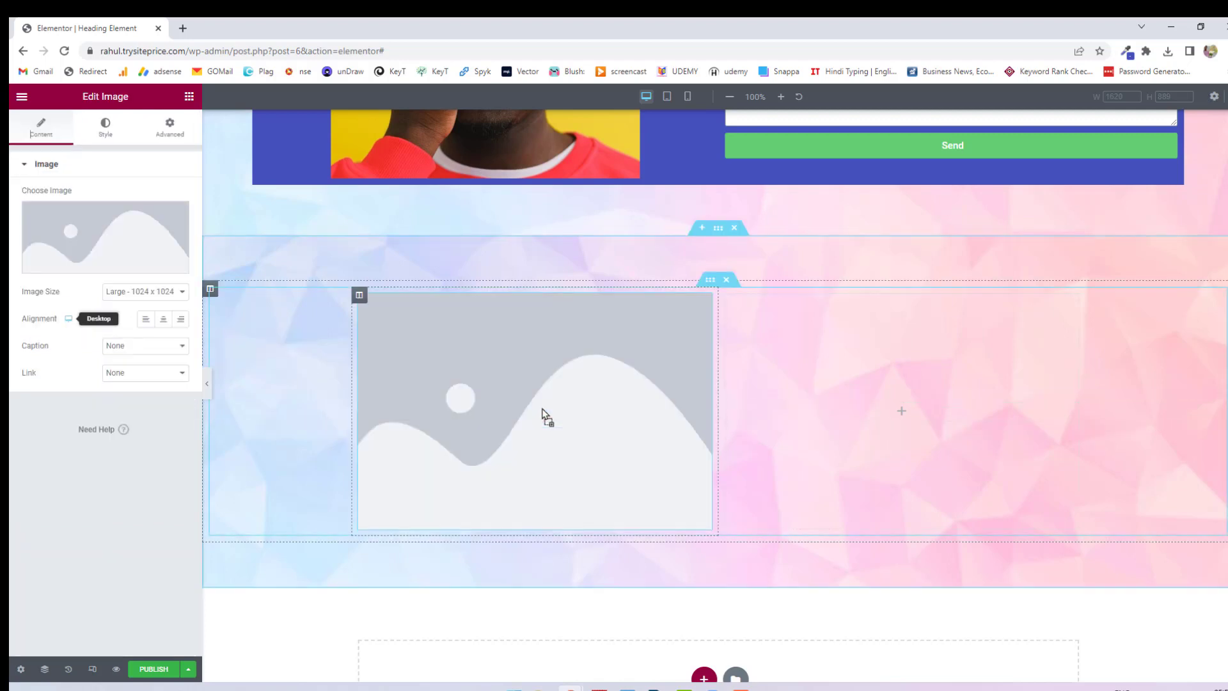
left_click(93, 266)
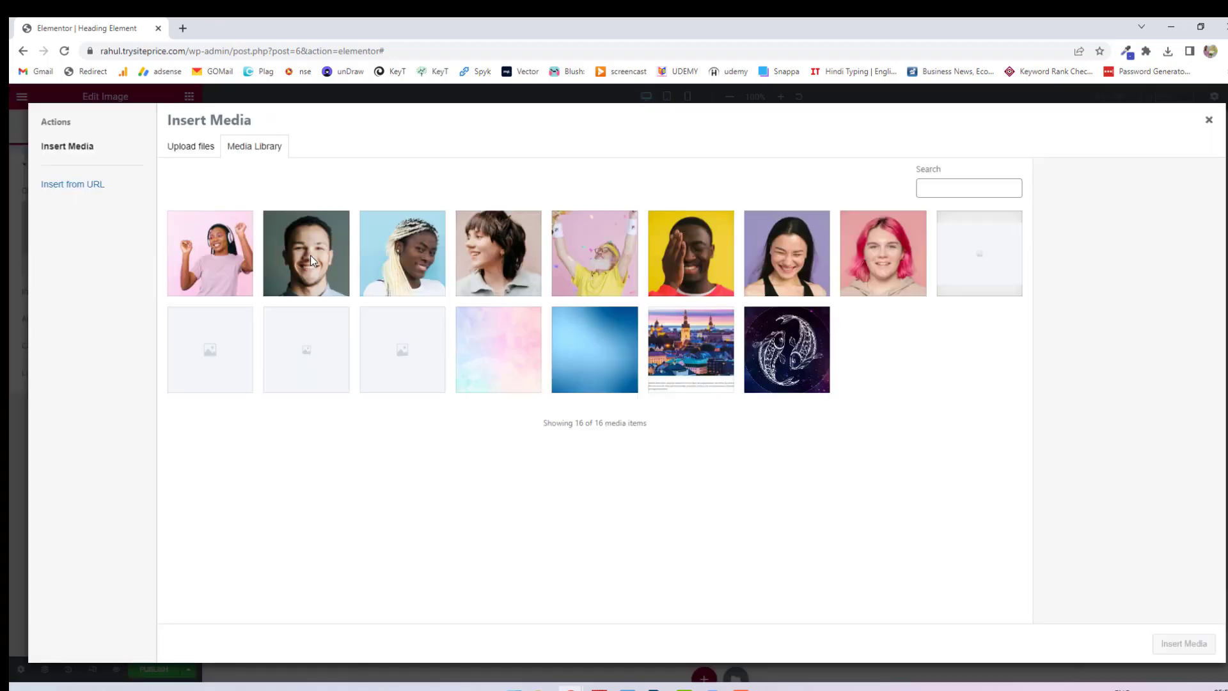
left_click(682, 265)
left_click(1184, 644)
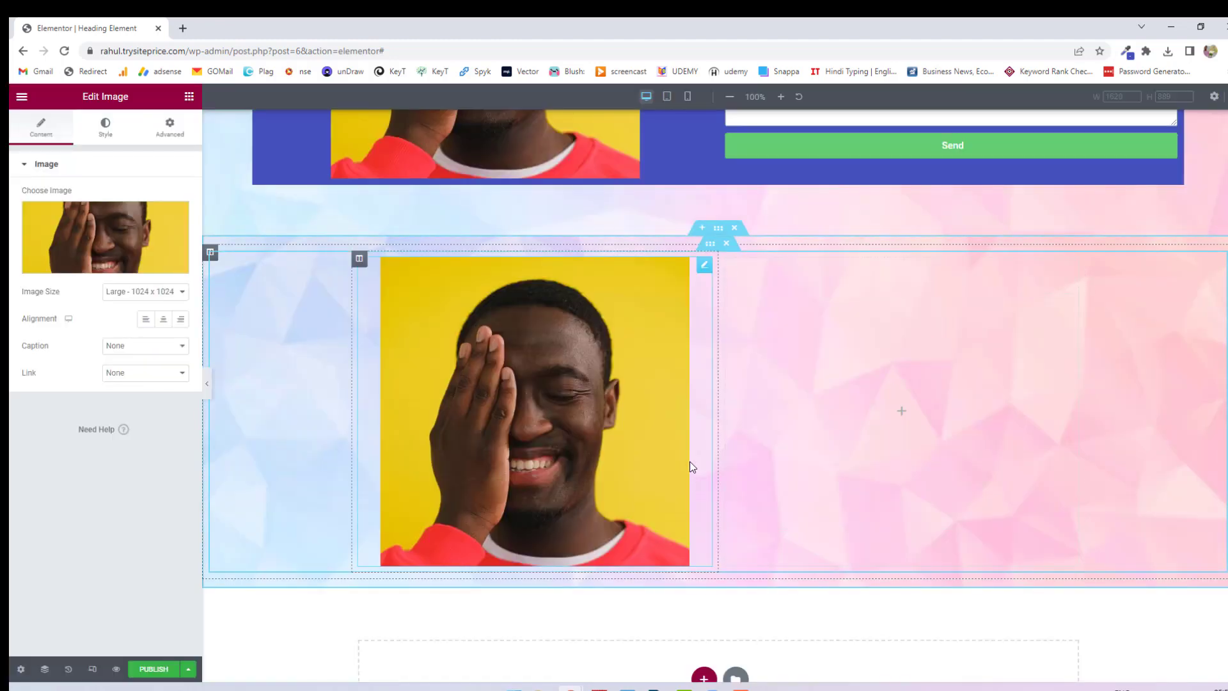
- Add a Form widget to the inner section's empty second column
left_click(189, 97)
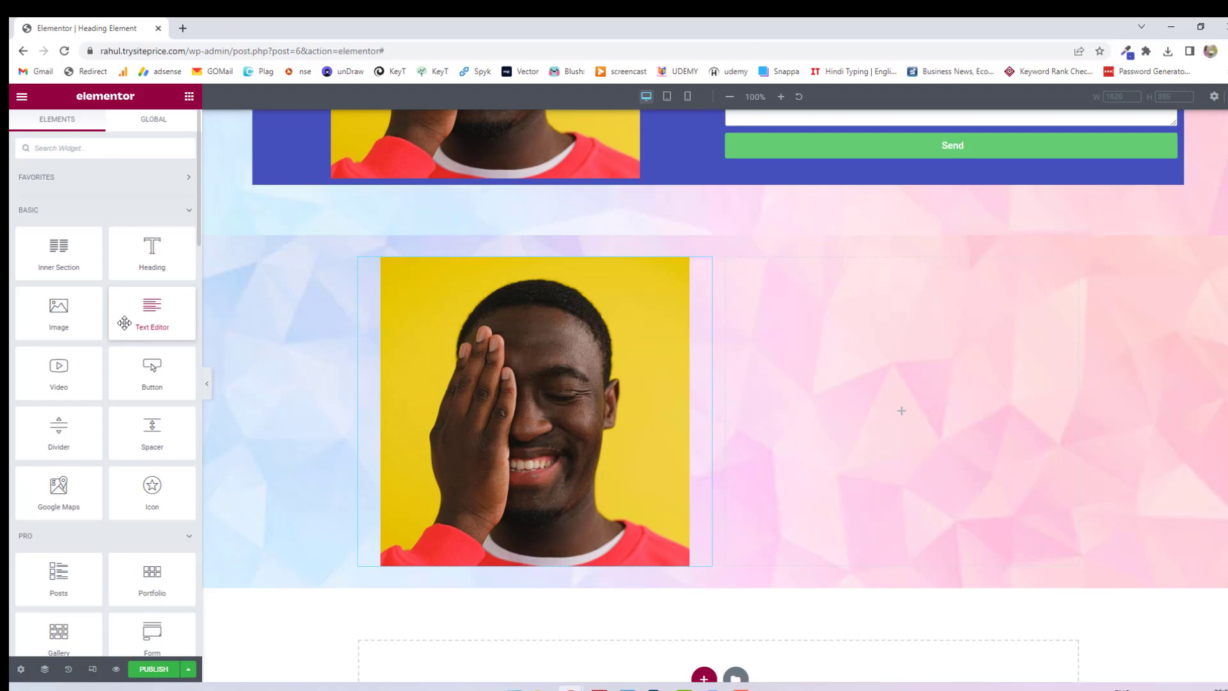
scroll(124, 322, "down", 3)
left_click_drag(153, 441, 940, 344)
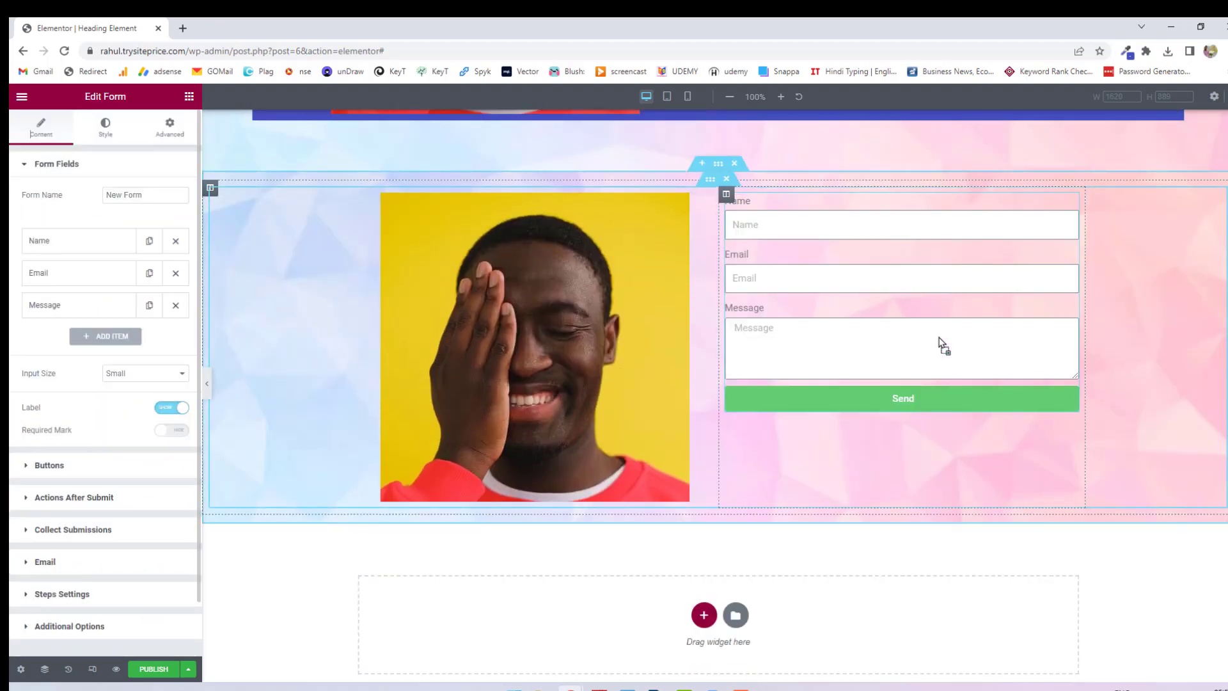
- Add a Heading widget above the form with the title "Feel Free To Contact Us"
left_click(189, 96)
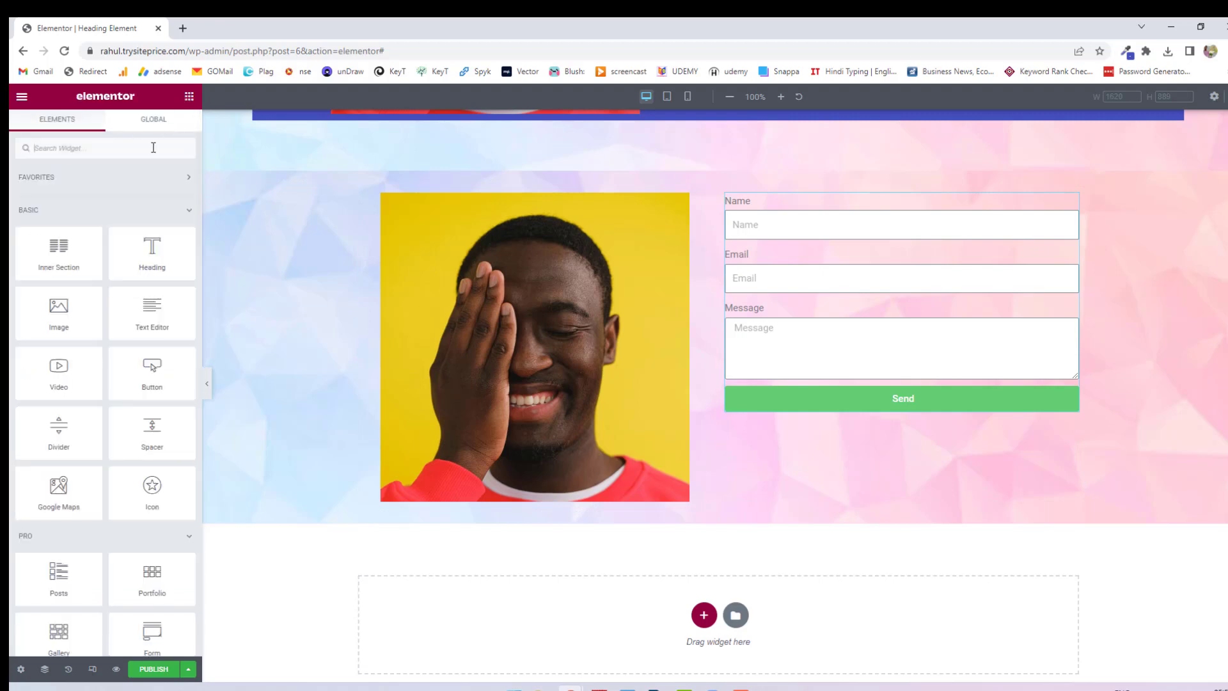
left_click_drag(145, 251, 285, 260)
left_click_drag(835, 211, 836, 208)
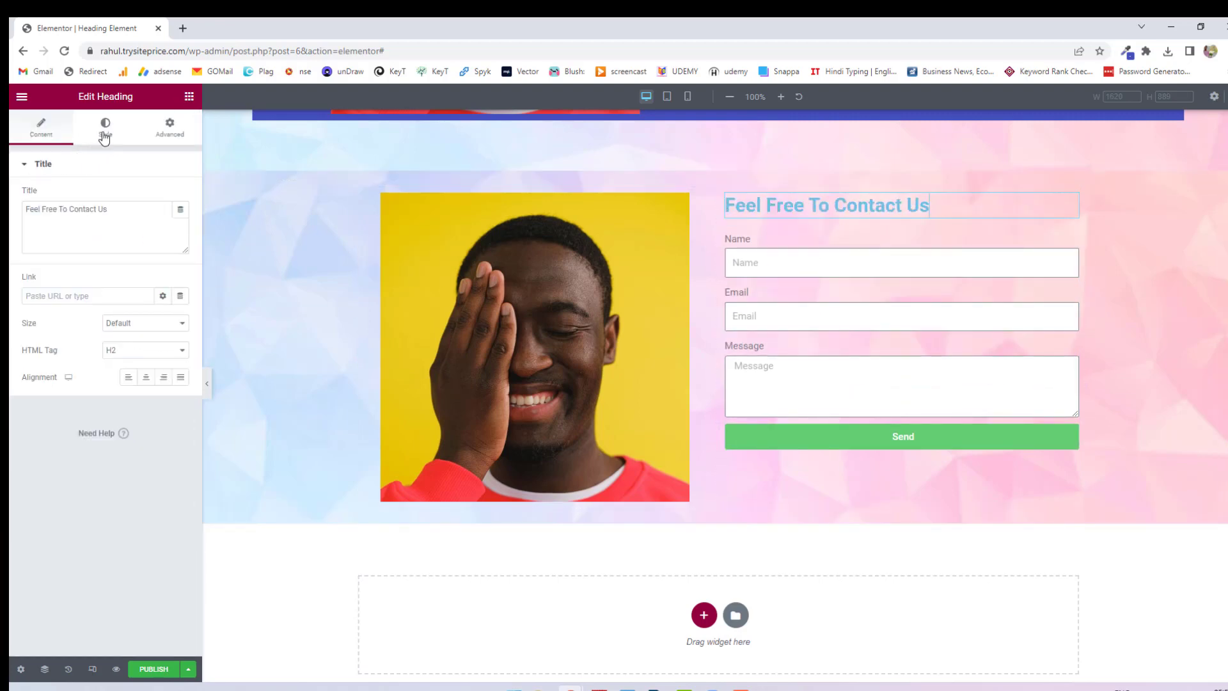
- Change the new heading's text color to a soft red and increase its font size
left_click(104, 128)
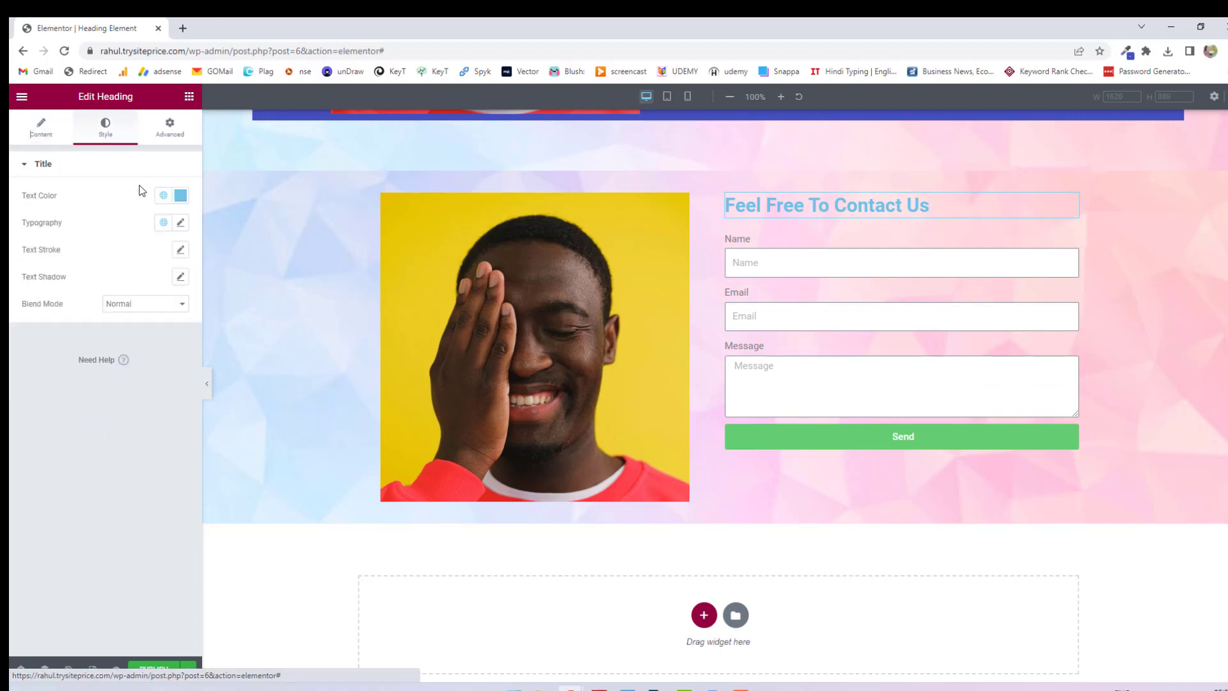
left_click(181, 195)
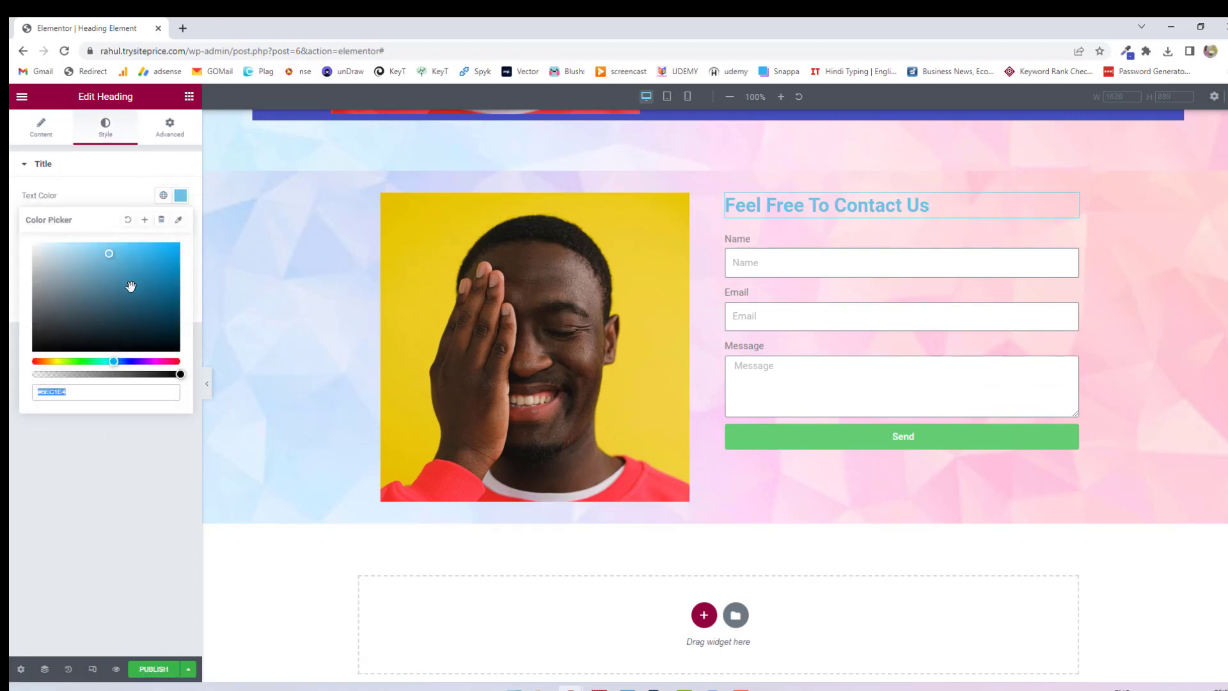
left_click_drag(114, 362, 179, 363)
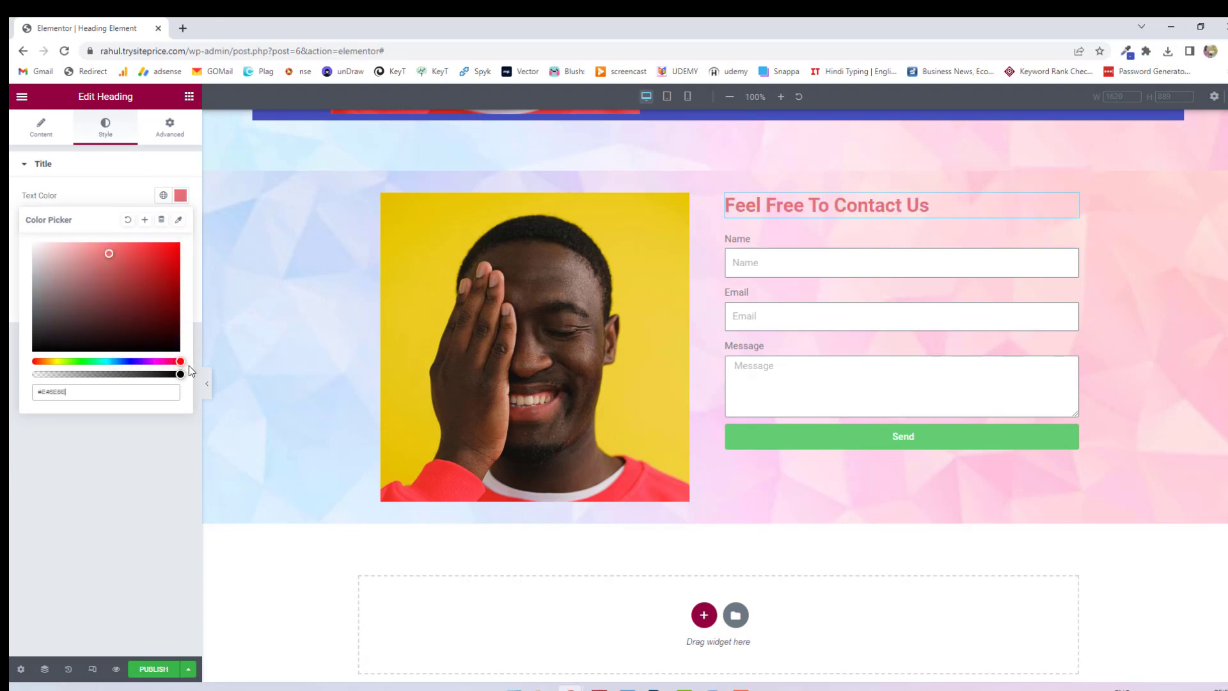
left_click(59, 206)
left_click(181, 223)
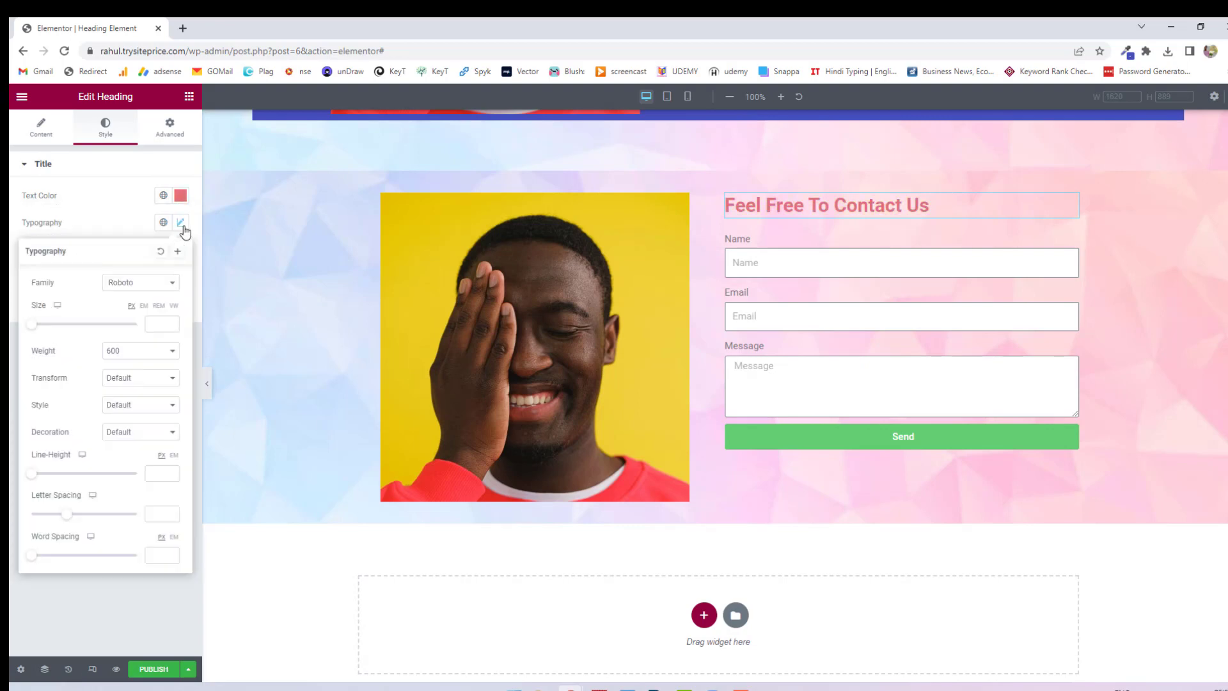
left_click_drag(36, 329, 59, 327)
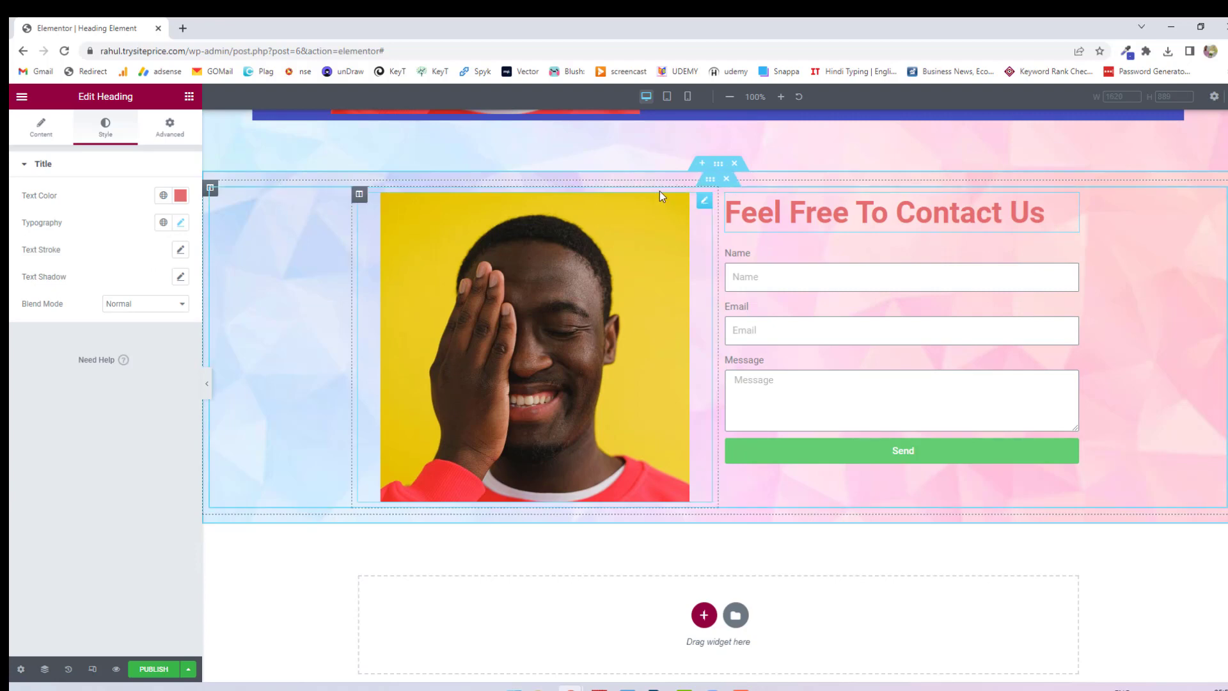
- Give the inner section a classic background with the copied blue color #4551BF
left_click(711, 184)
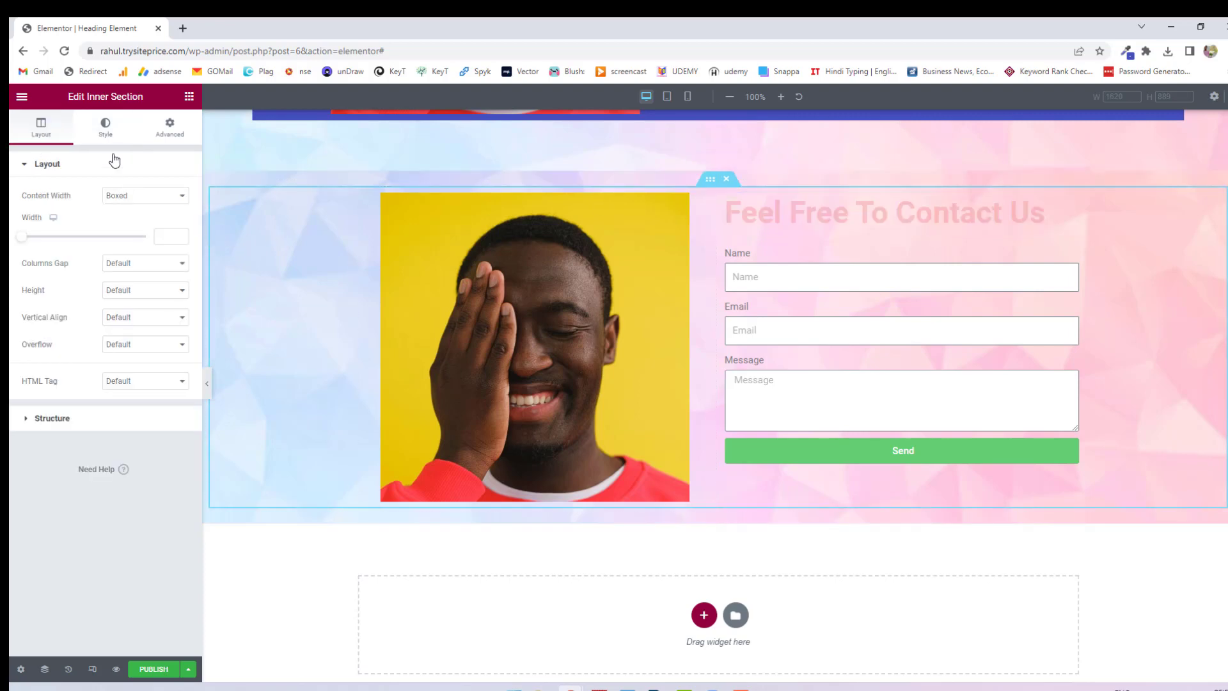
left_click(105, 127)
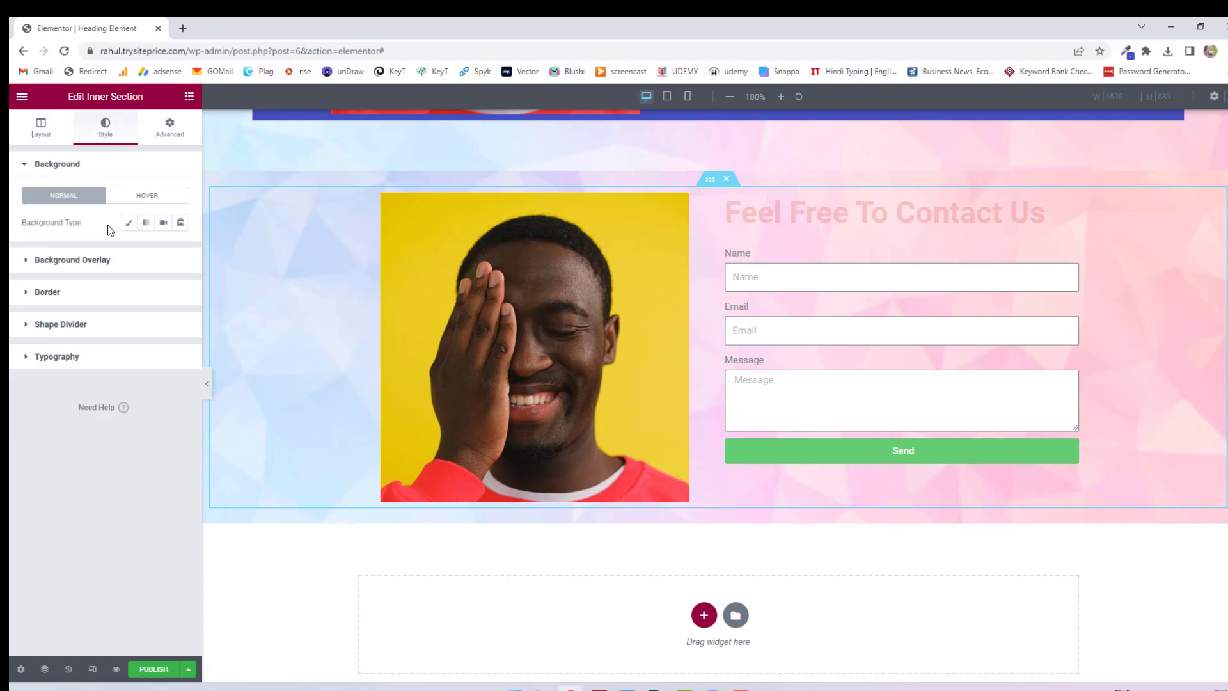
left_click(128, 223)
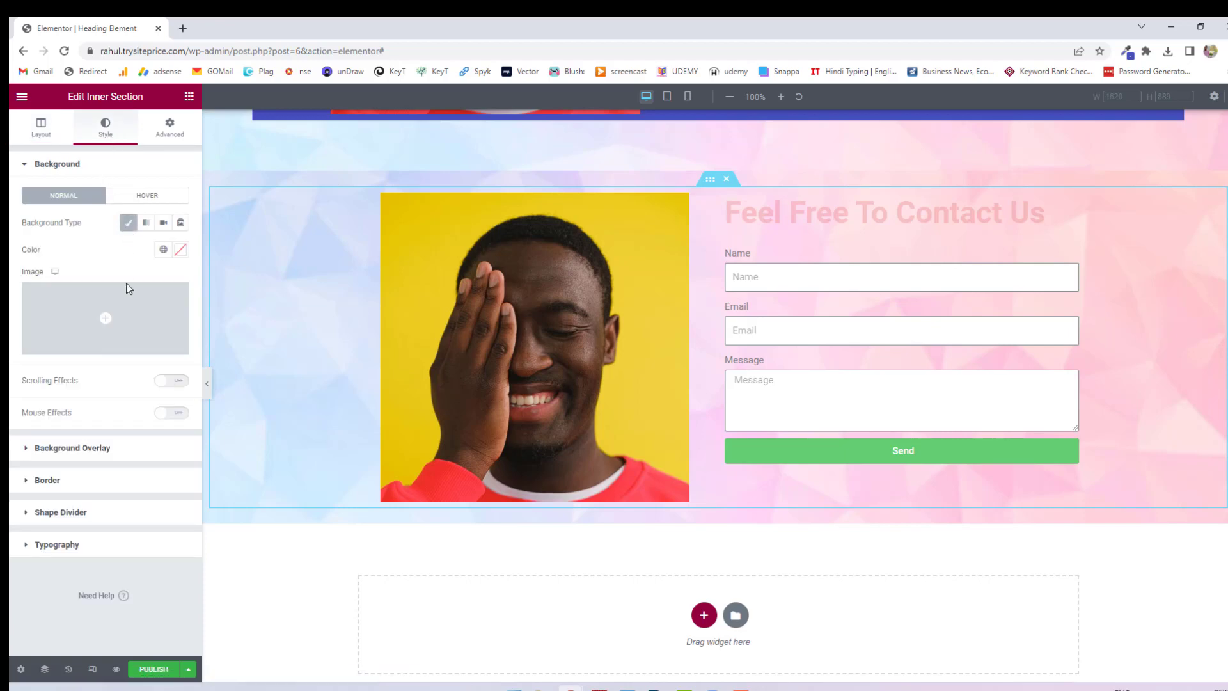
left_click(179, 251)
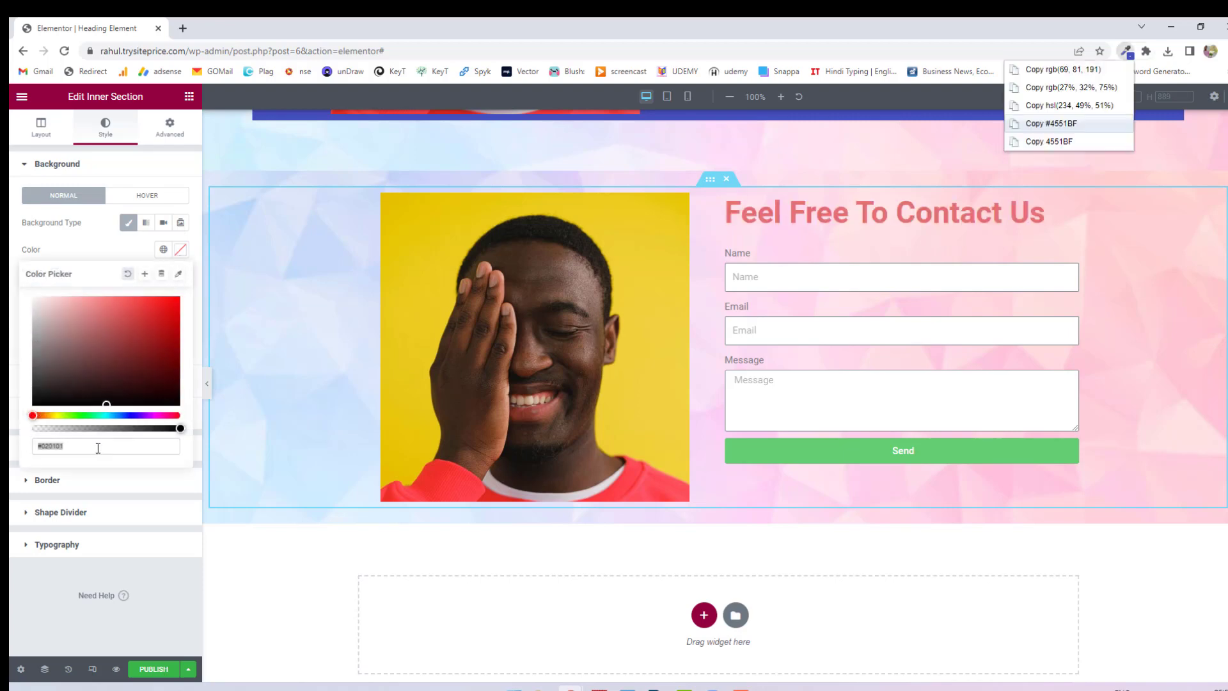
left_click(78, 446)
left_click_drag(78, 446, 34, 445)
right_click(42, 446)
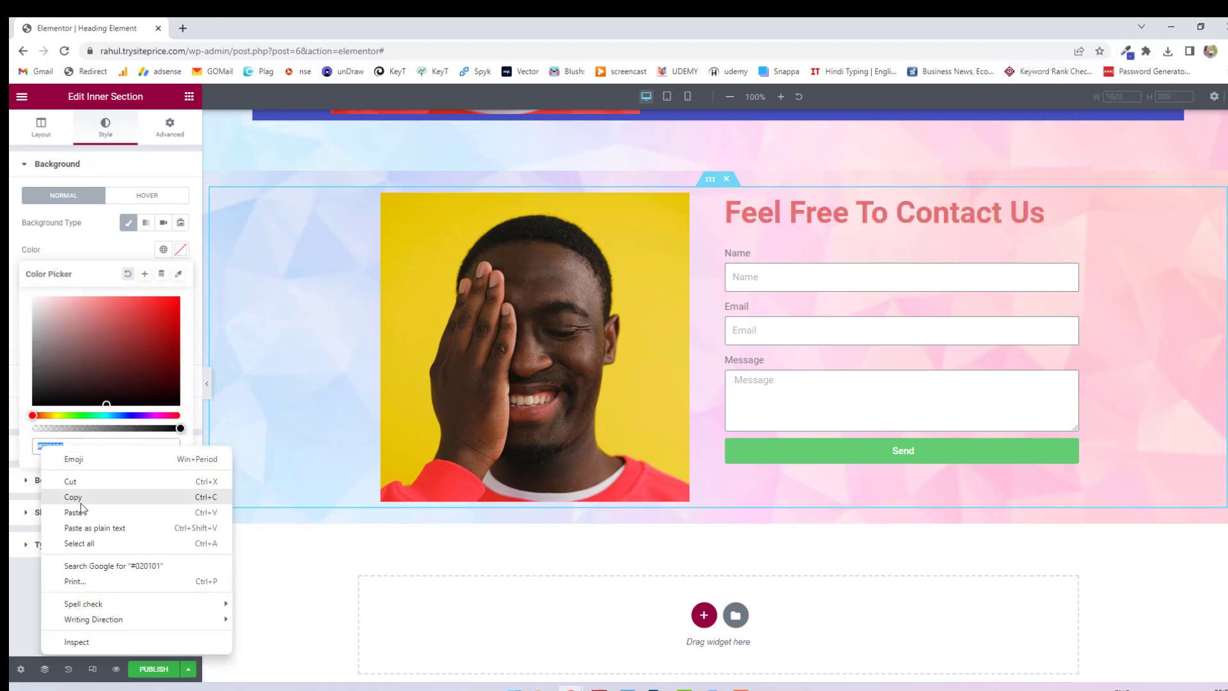
left_click(84, 511)
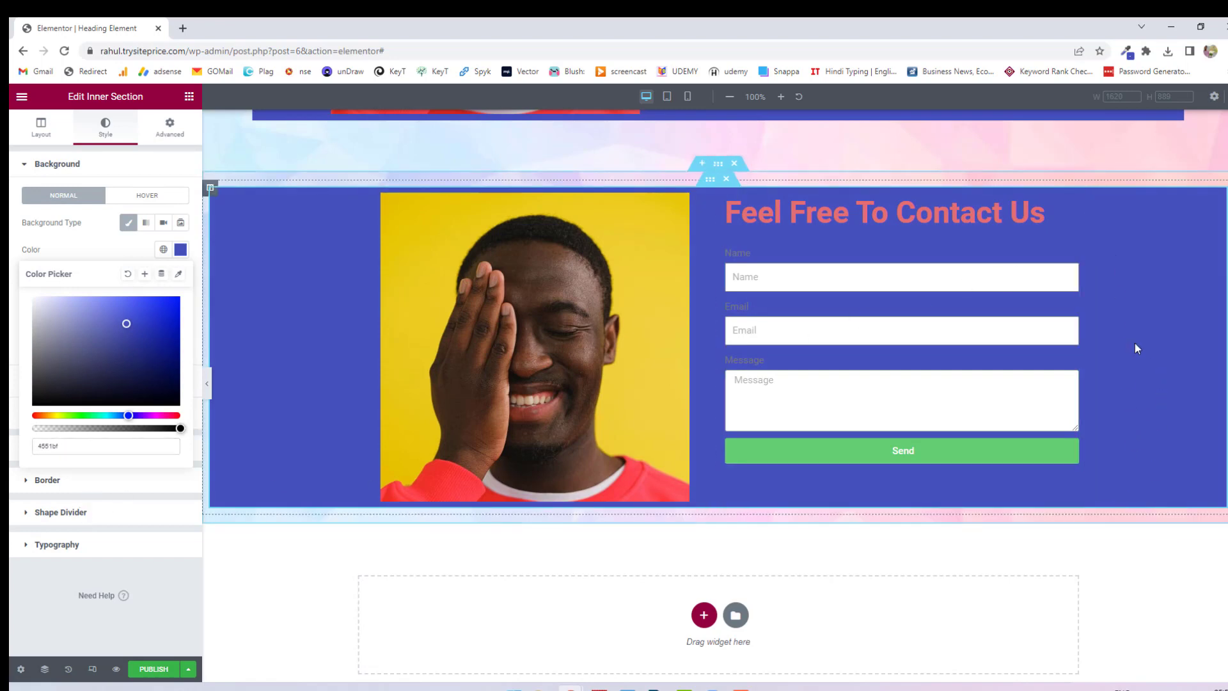
- Unlink the outer section's padding and set it to 32 px top, 45 px right, 32 px bottom and 28 px left
scroll(1035, 545, "up", 1)
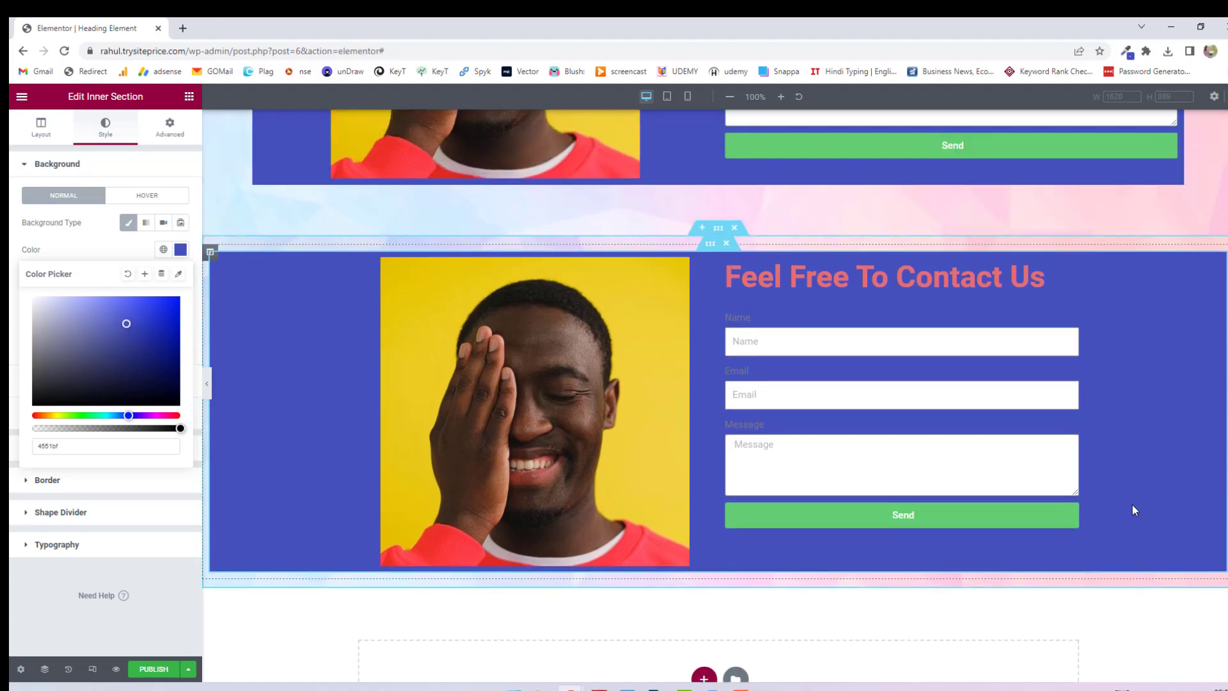
scroll(1131, 500, "down", 1)
scroll(1128, 478, "up", 1)
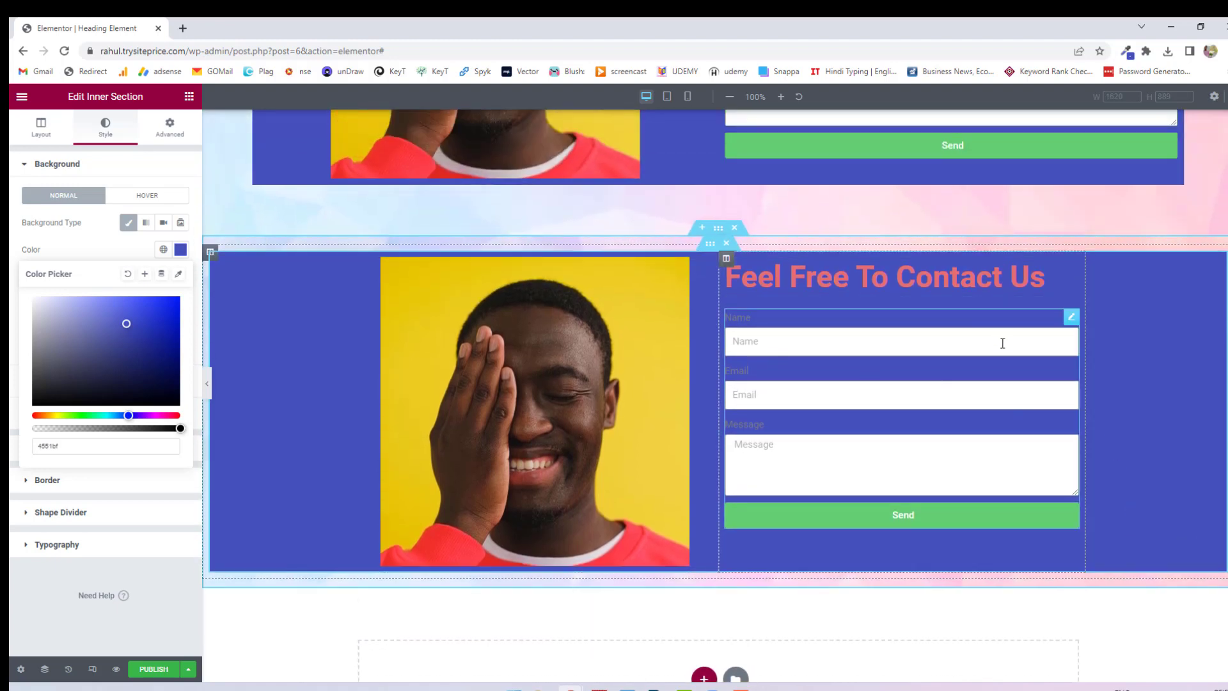
scroll(365, 279, "up", 1)
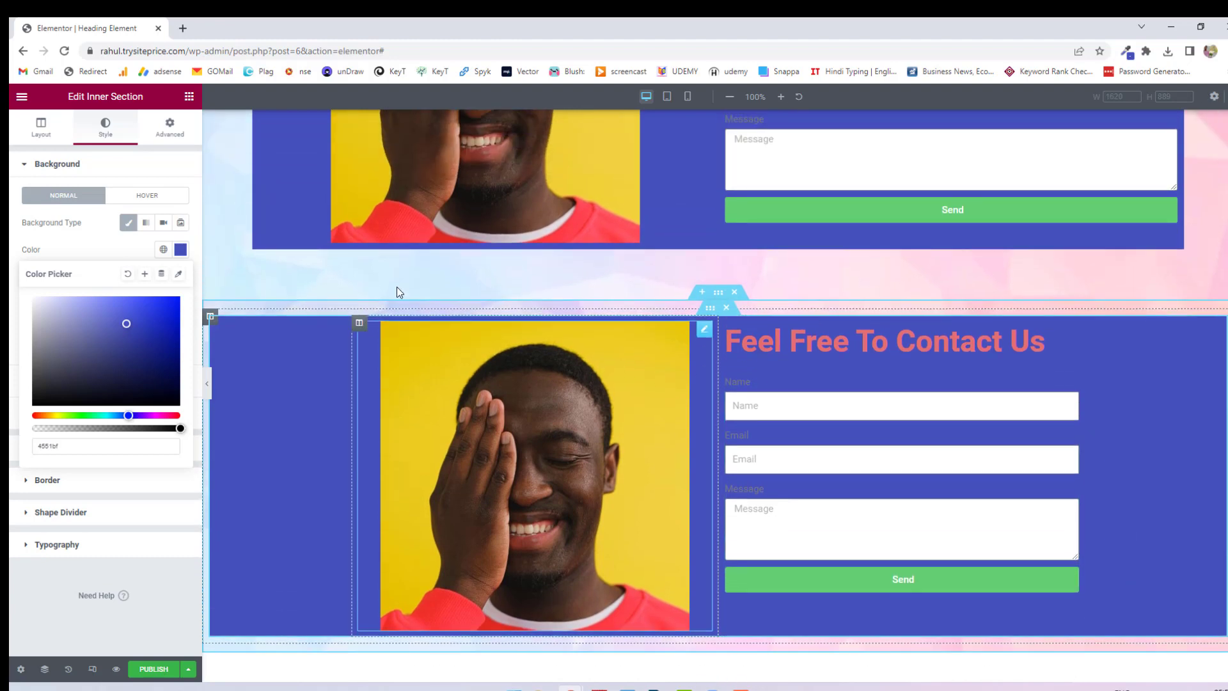
scroll(382, 332, "down", 1)
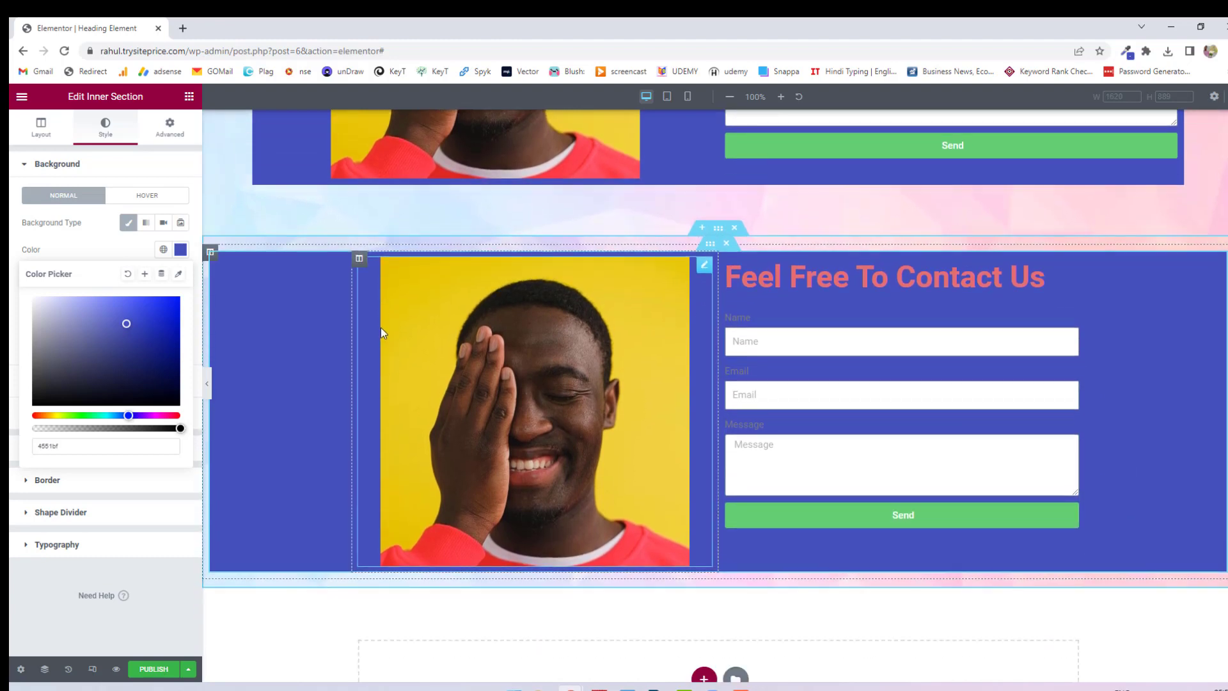
left_click(717, 231)
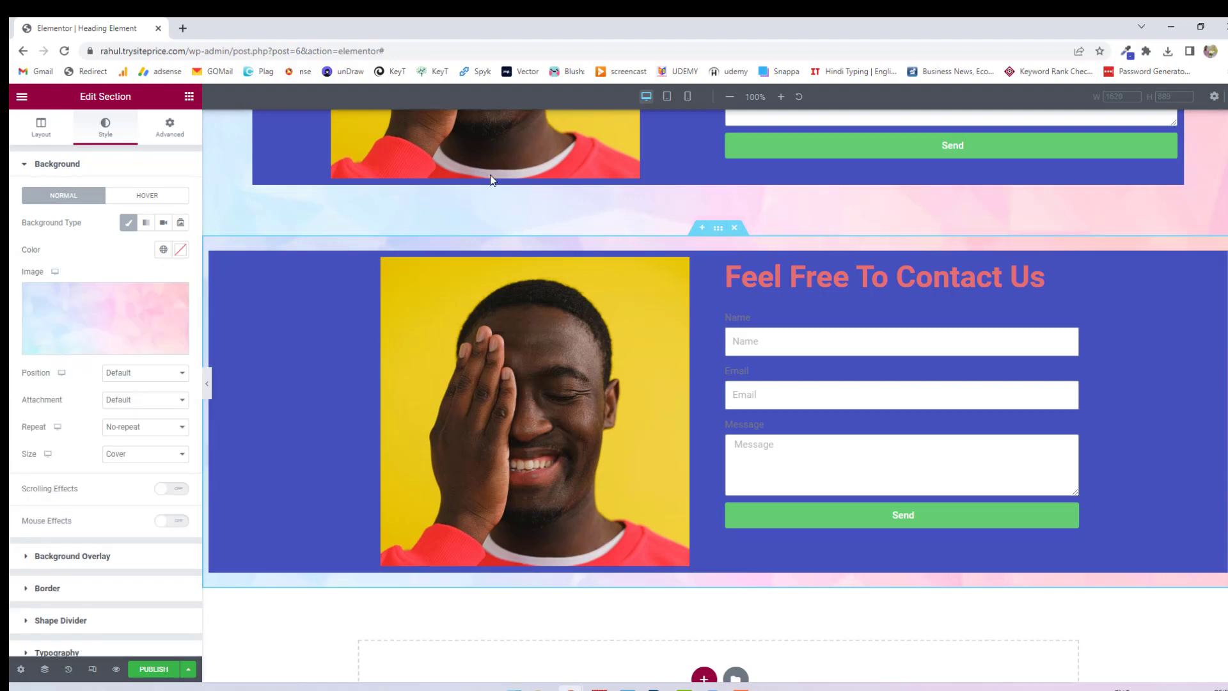
left_click(171, 131)
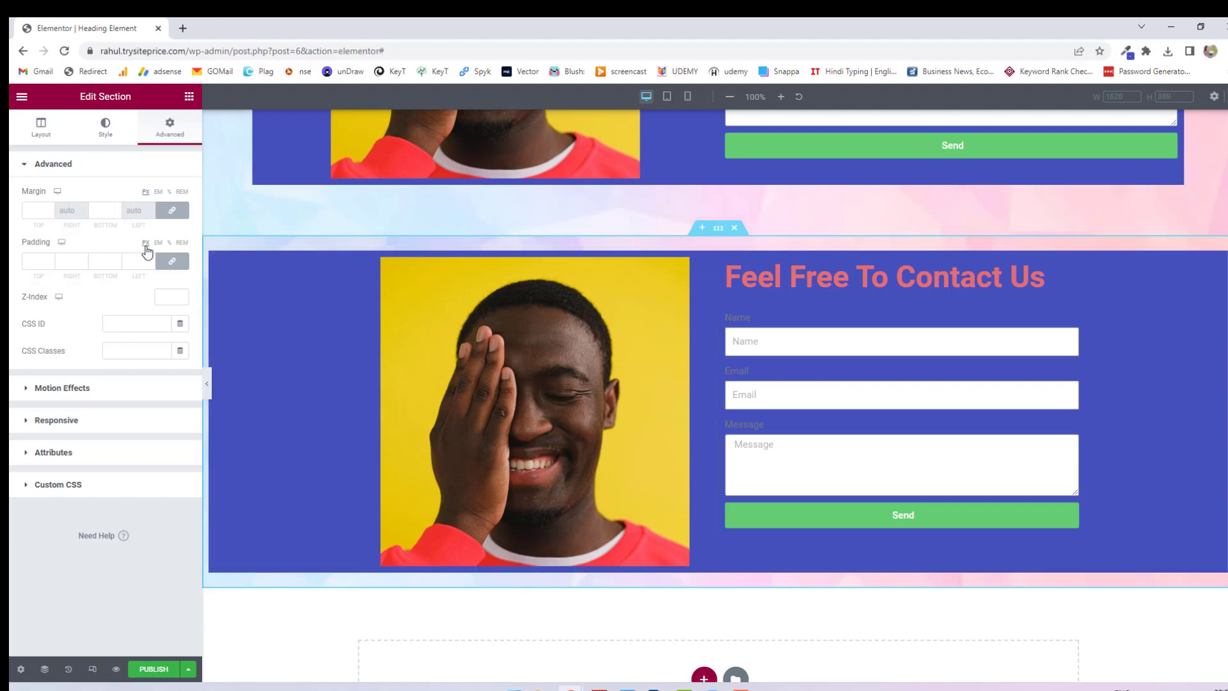
left_click(172, 262)
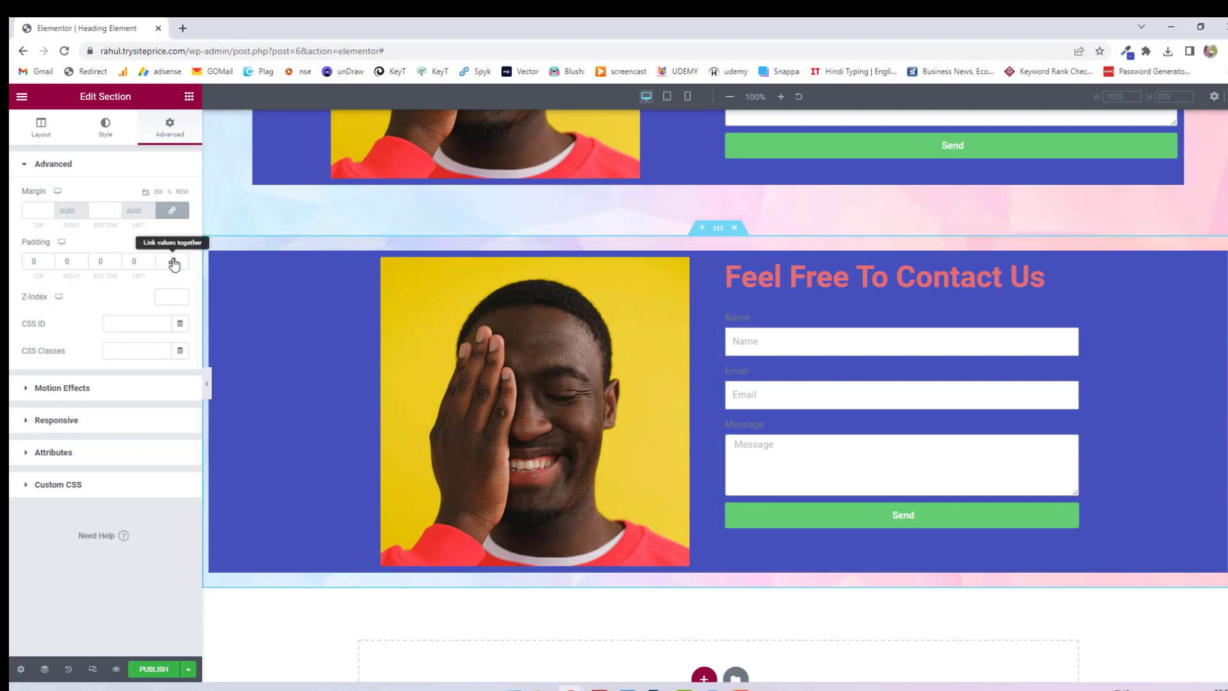
left_click(81, 259)
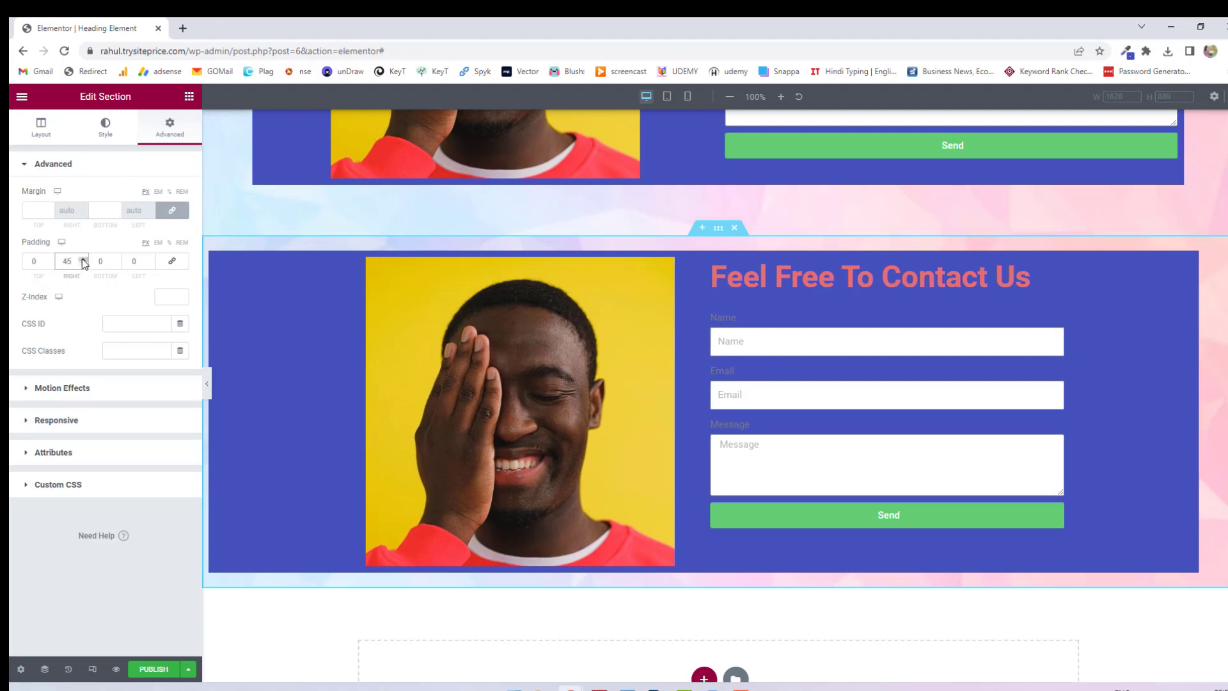
left_click(117, 259)
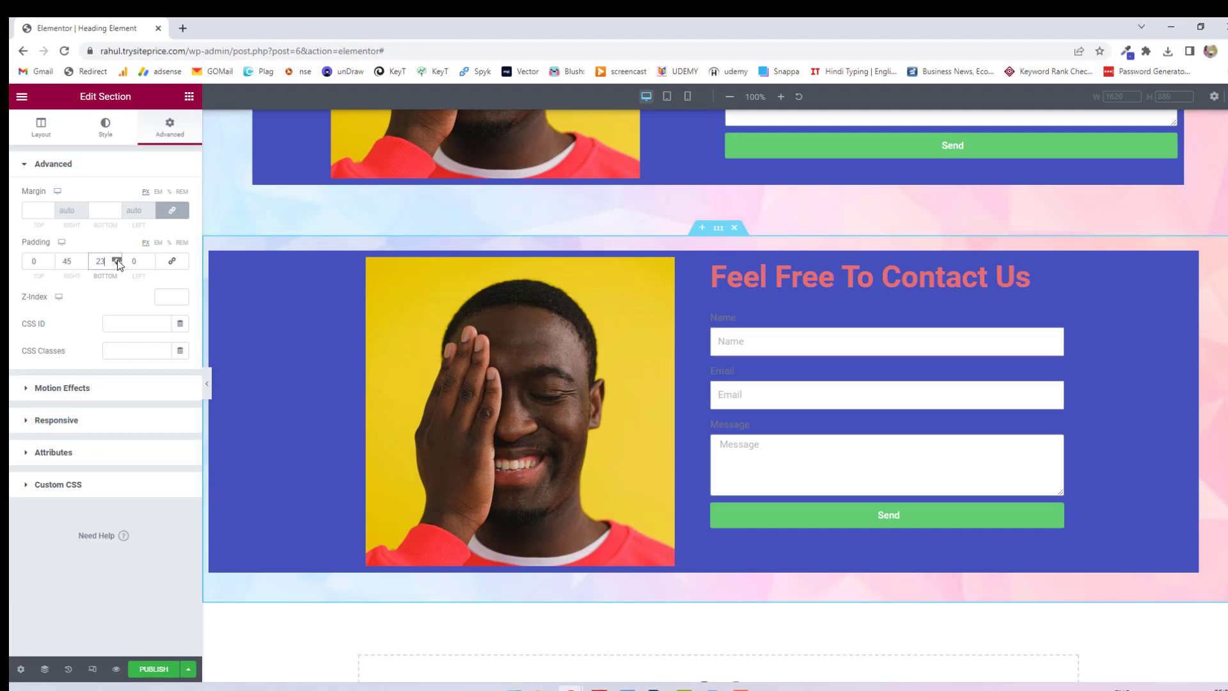
left_click(150, 259)
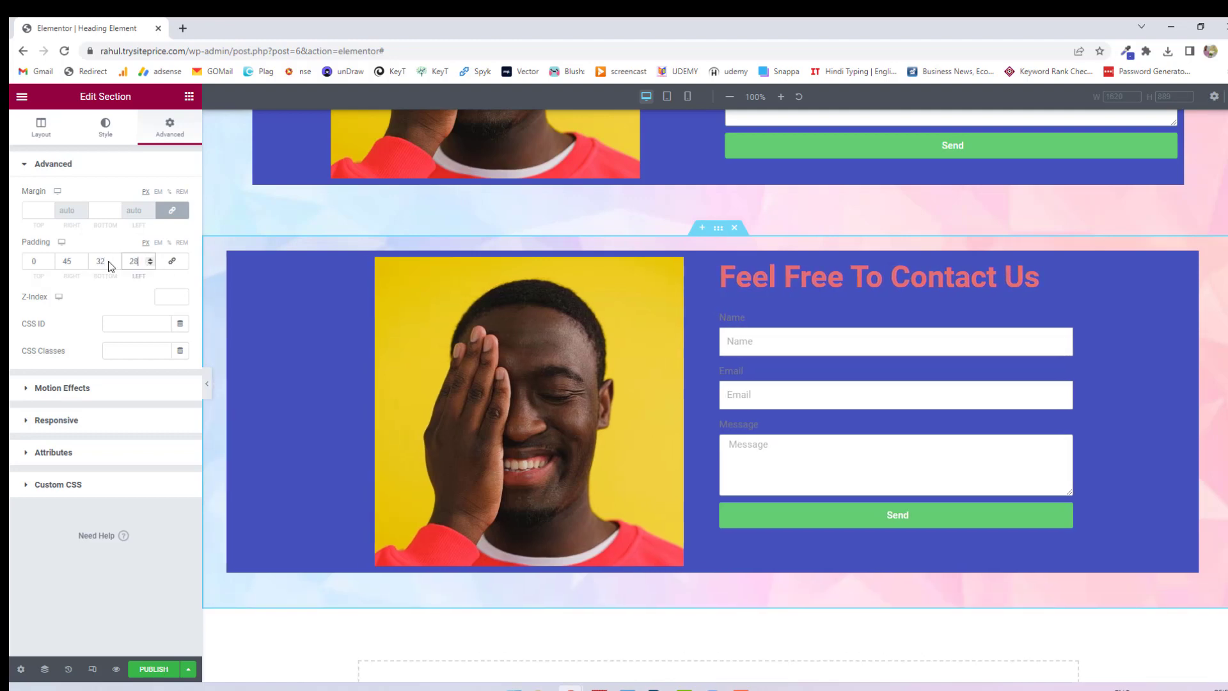
left_click(50, 259)
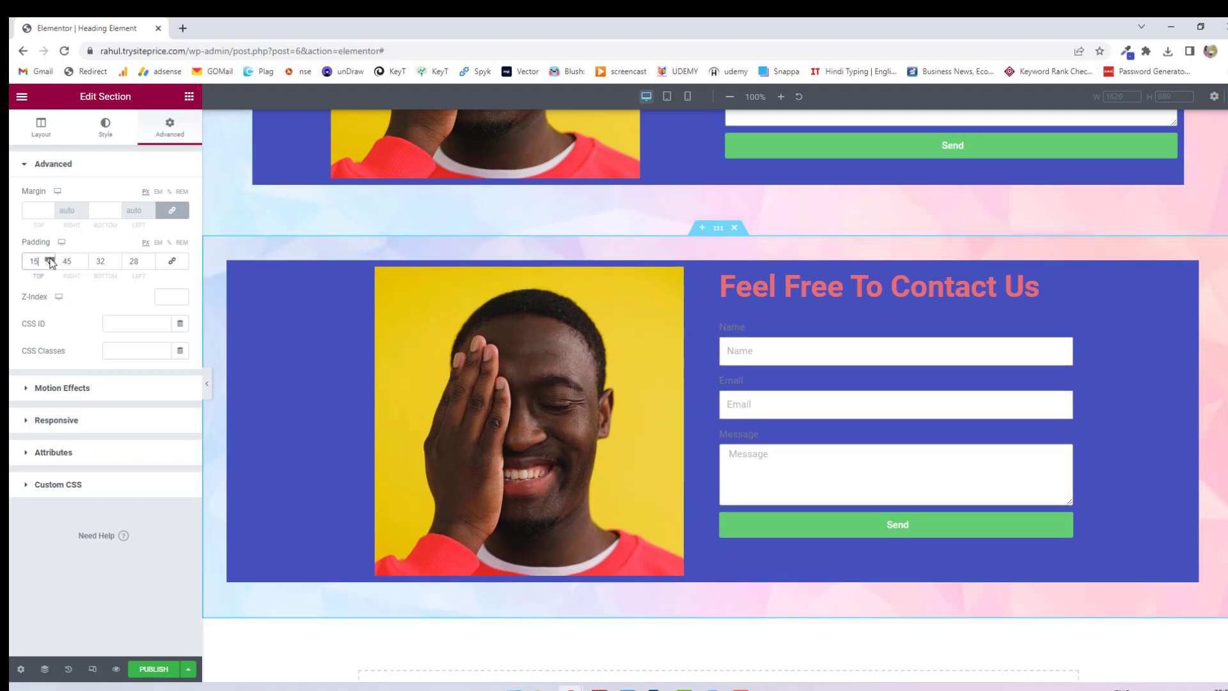
left_click(50, 259)
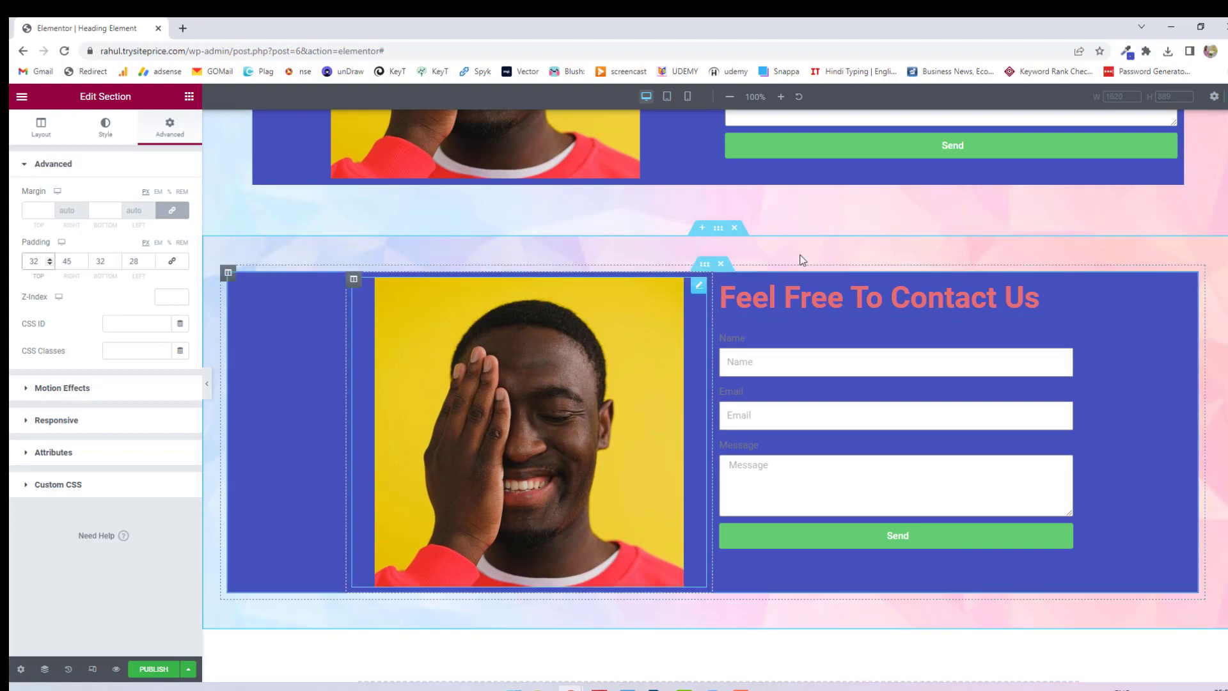
scroll(984, 242, "down", 2)
scroll(982, 232, "up", 2)
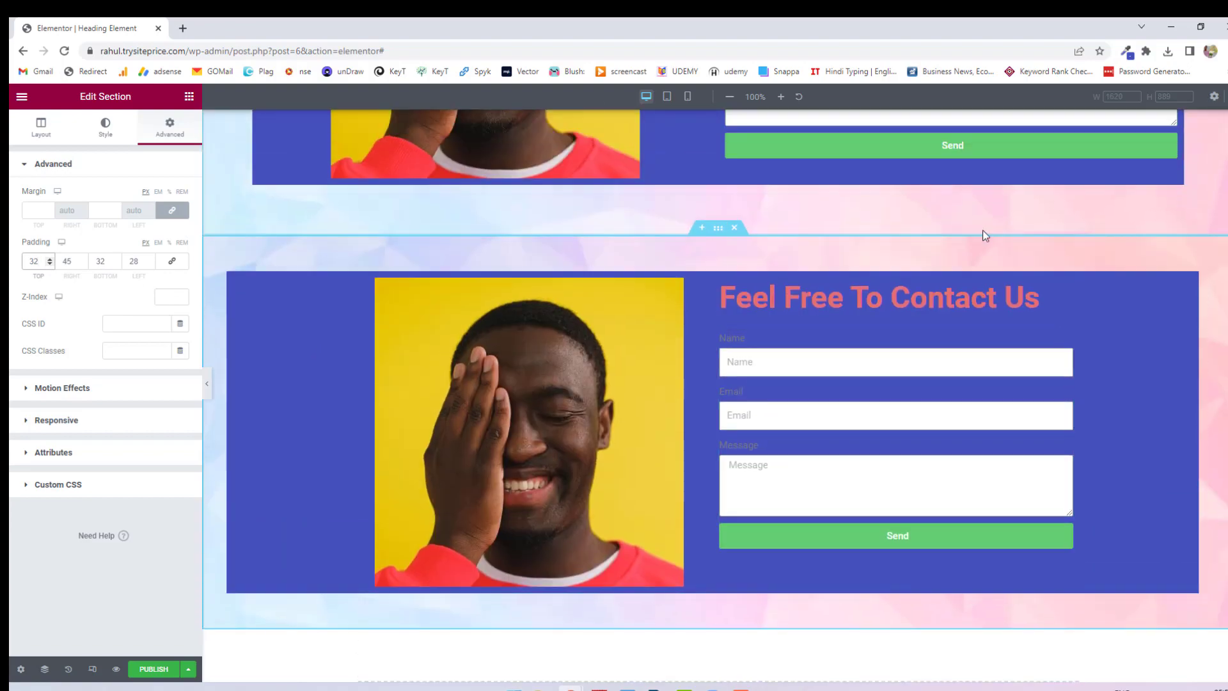
scroll(291, 311, "up", 6)
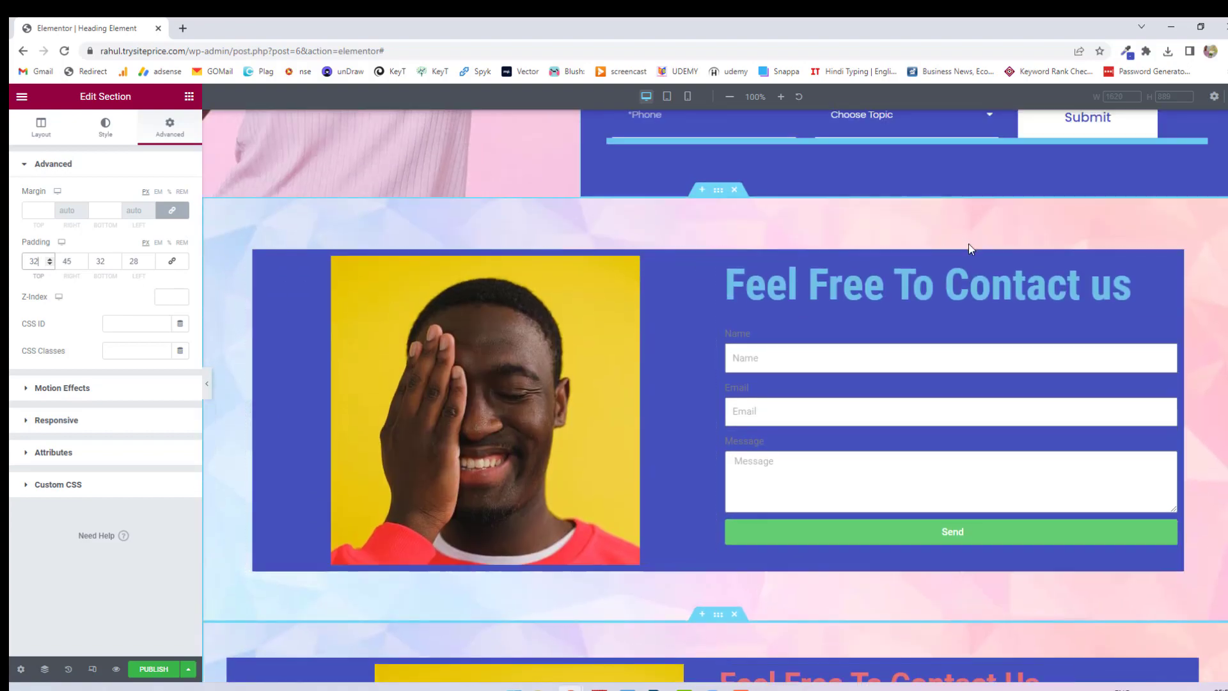
scroll(968, 244, "down", 3)
scroll(969, 245, "down", 4)
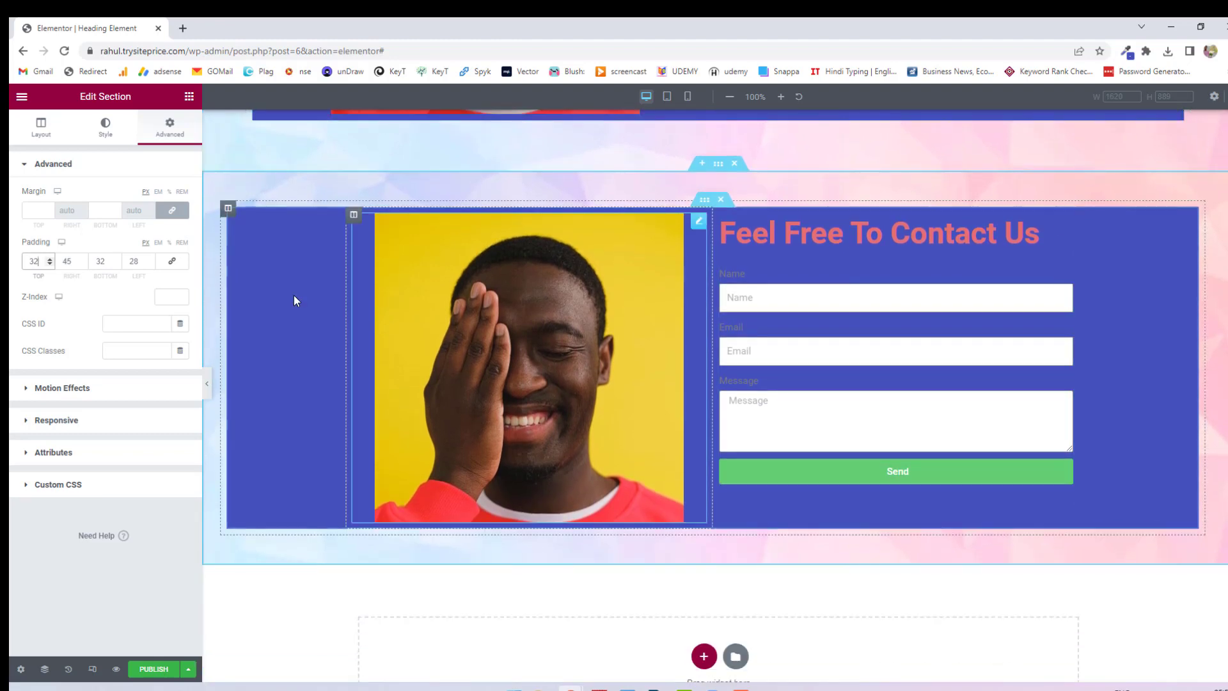
- Try the Full Width content width on the inner section and switch it back to Boxed
left_click(703, 203)
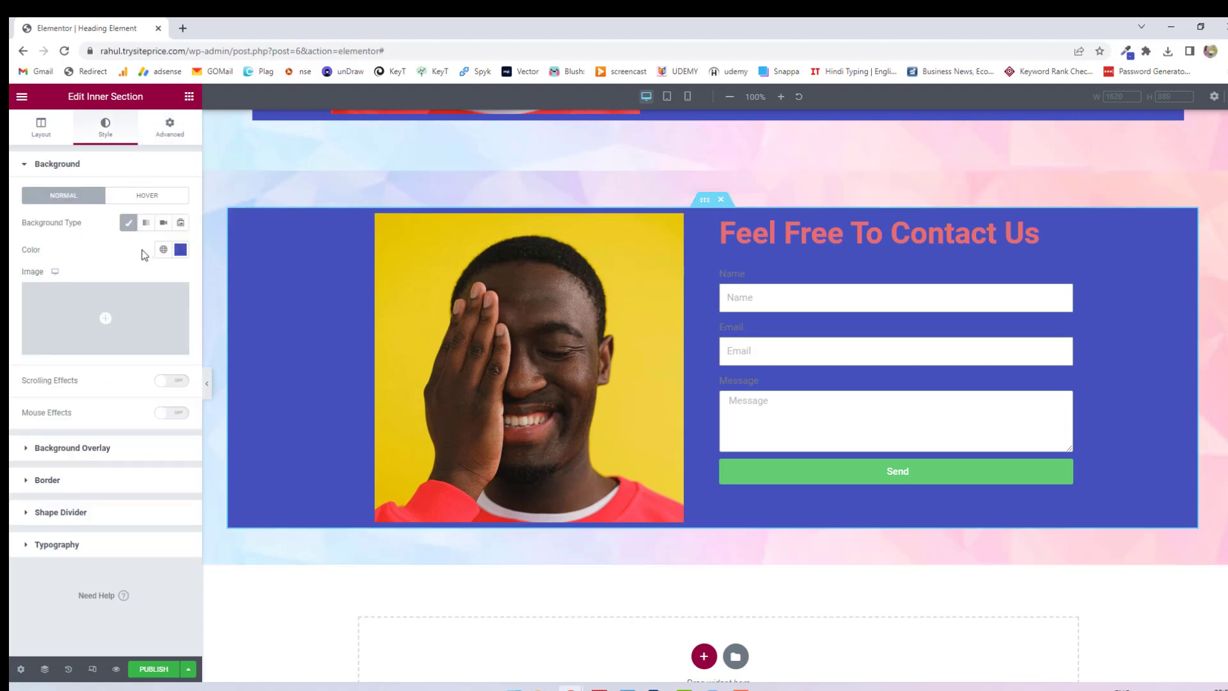
left_click(37, 133)
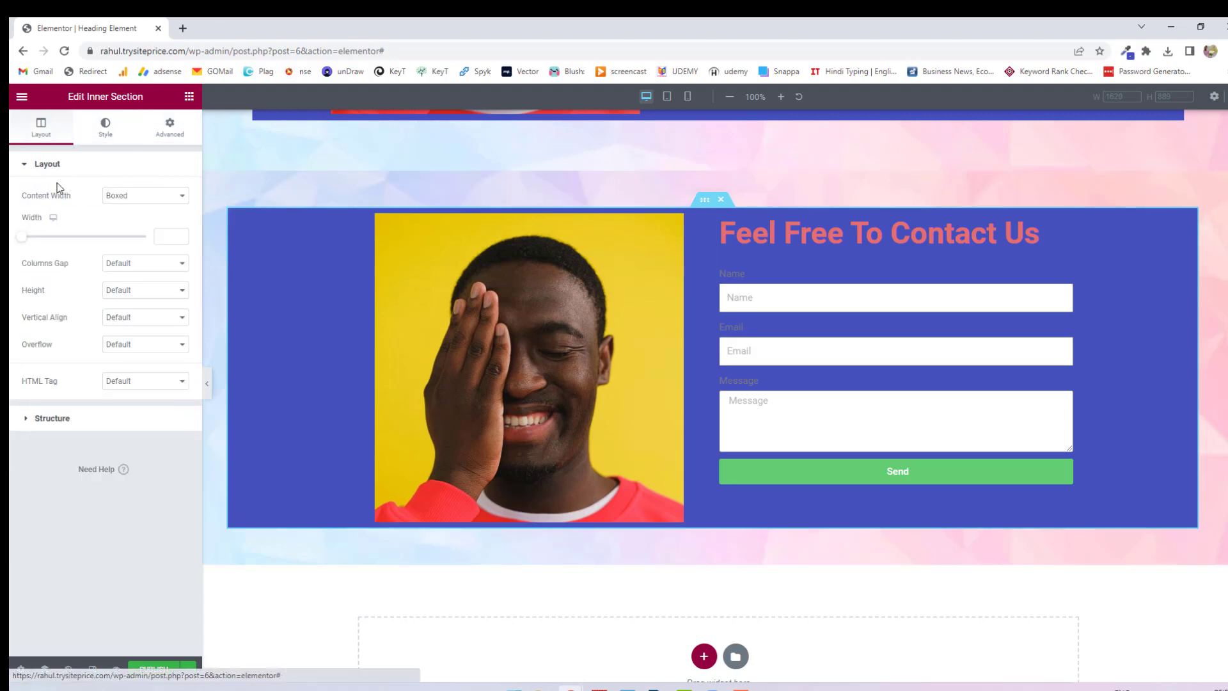
left_click(139, 201)
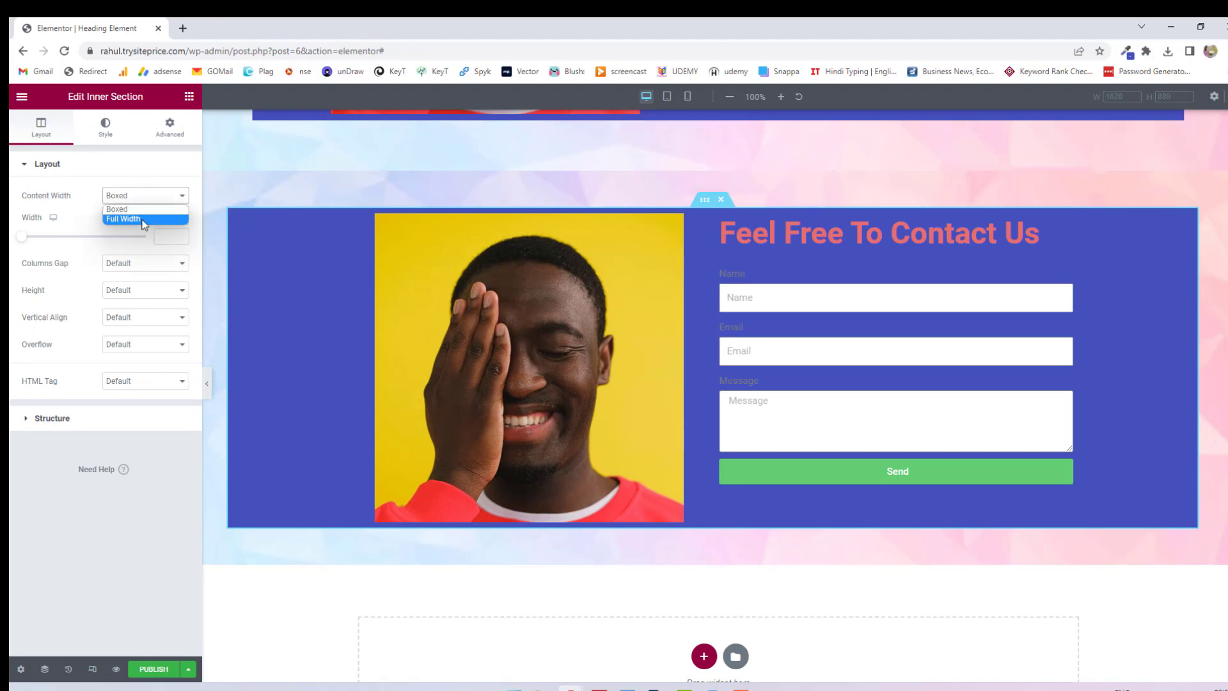
left_click(142, 219)
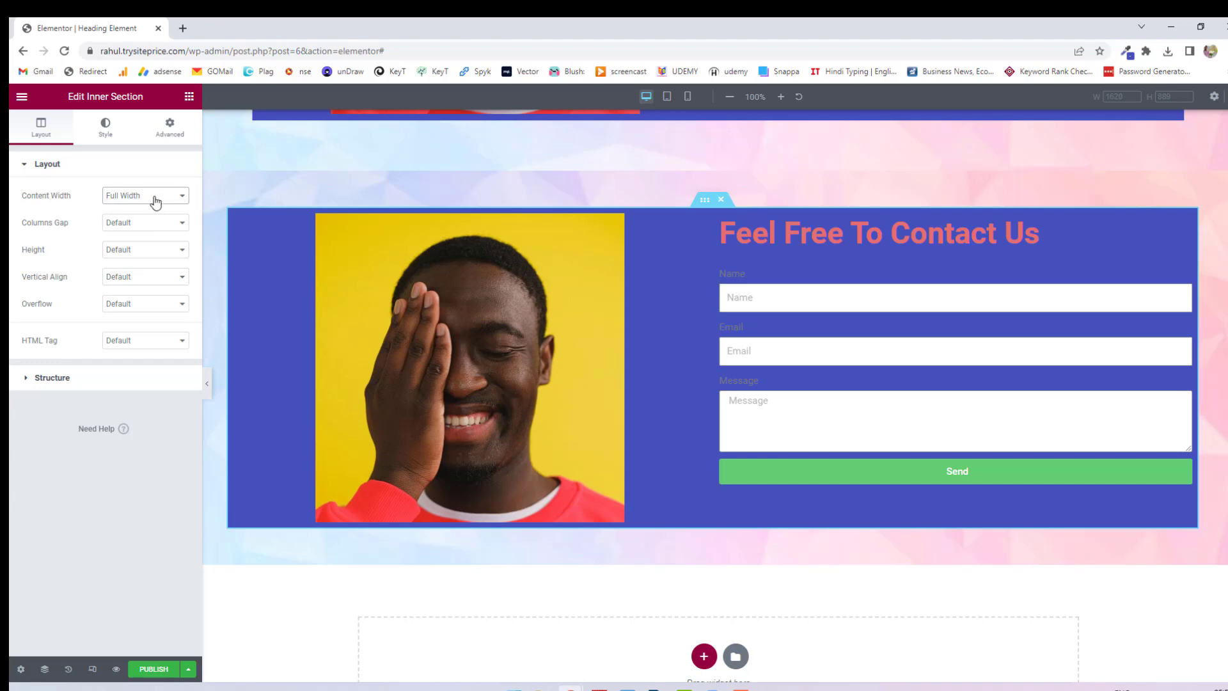
left_click(152, 197)
left_click(151, 209)
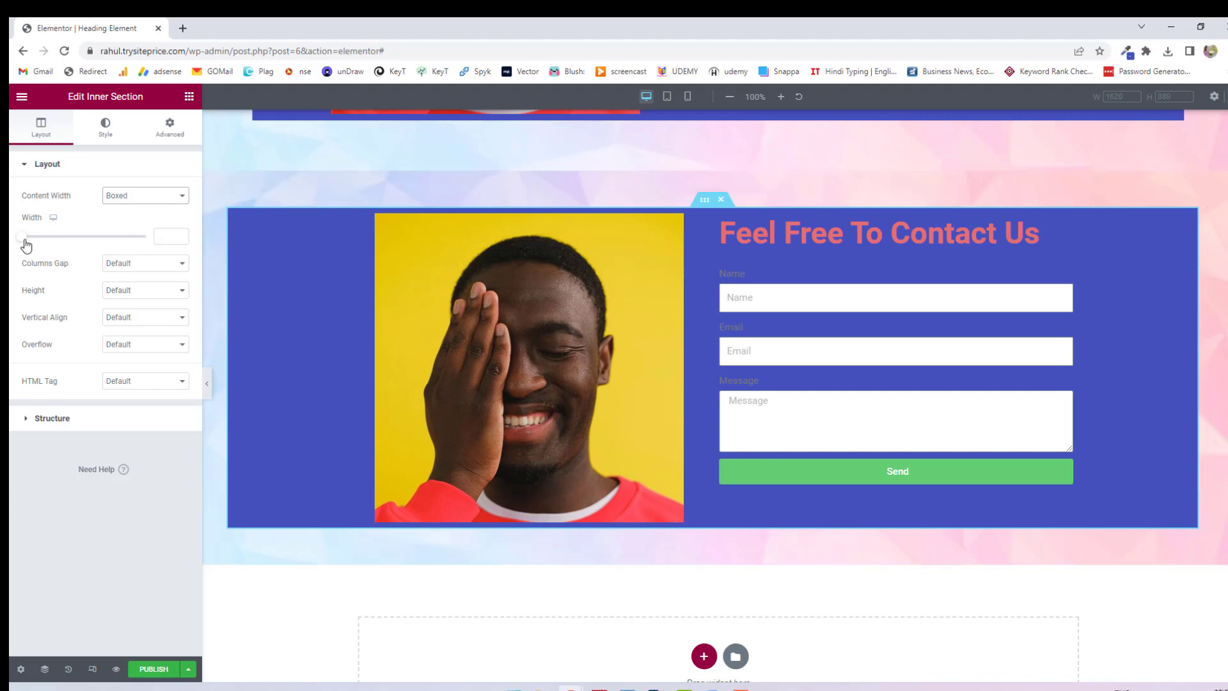
- Set the inner section's columns gap to Wide and its height to Min Height with a minimum of 527 px
left_click(140, 271)
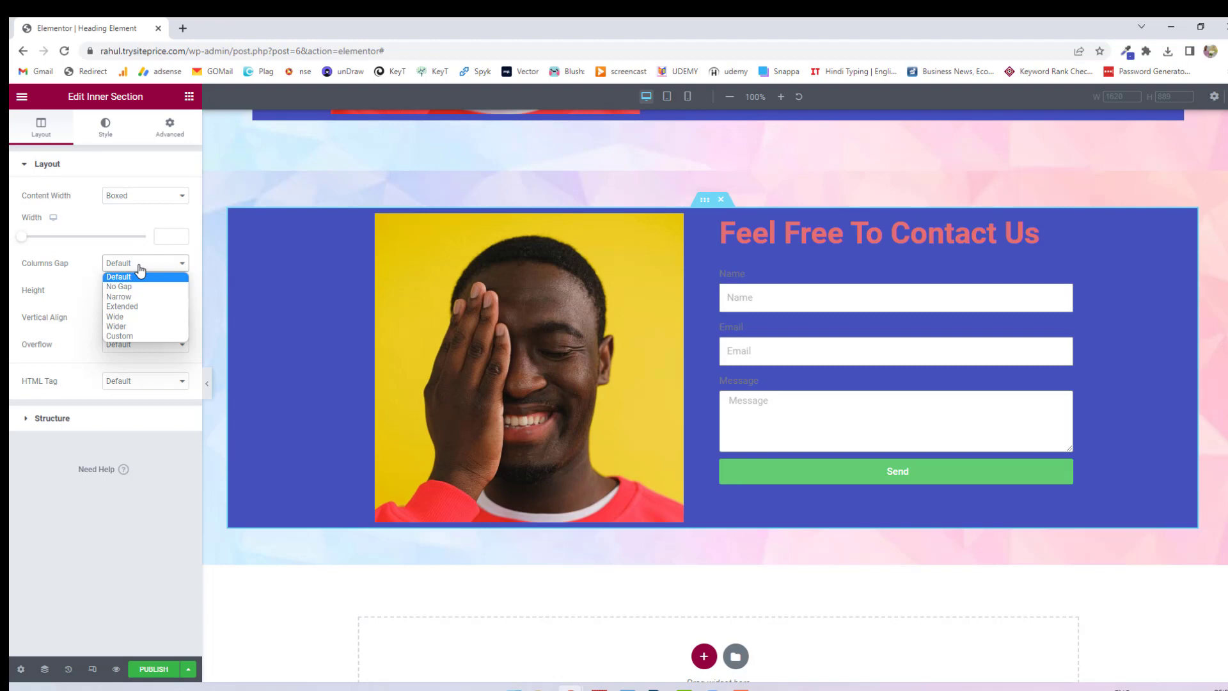
left_click(138, 318)
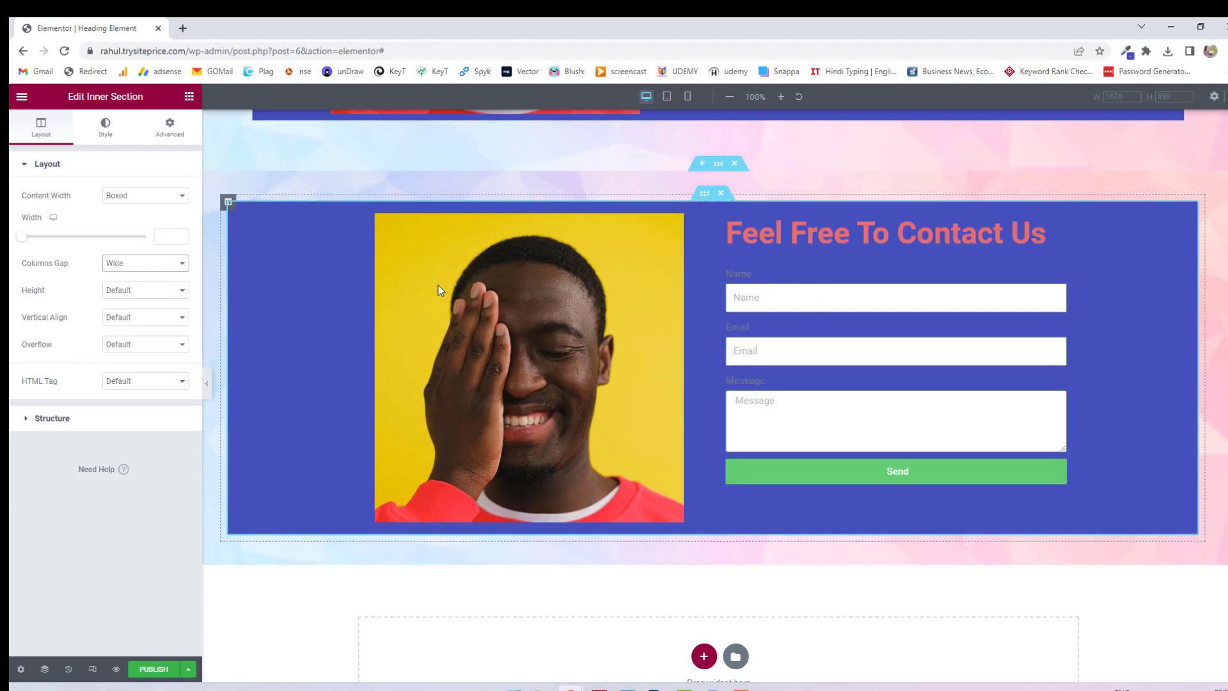
left_click(144, 295)
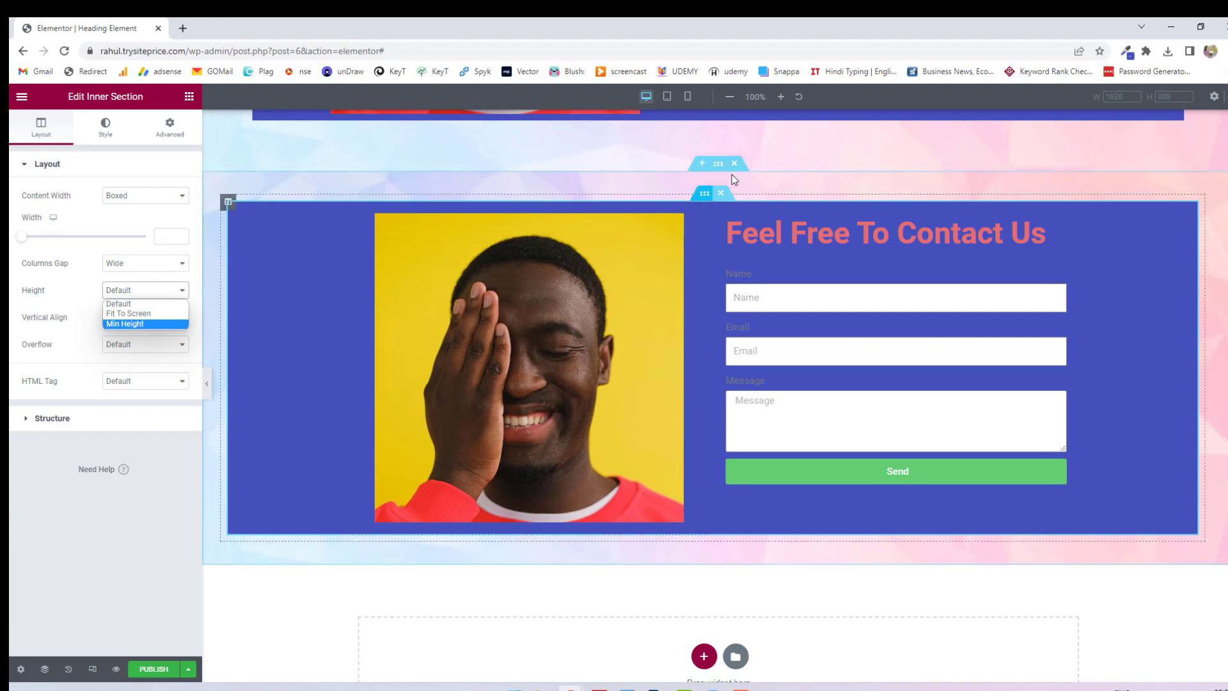
left_click(131, 324)
left_click_drag(61, 336, 74, 337)
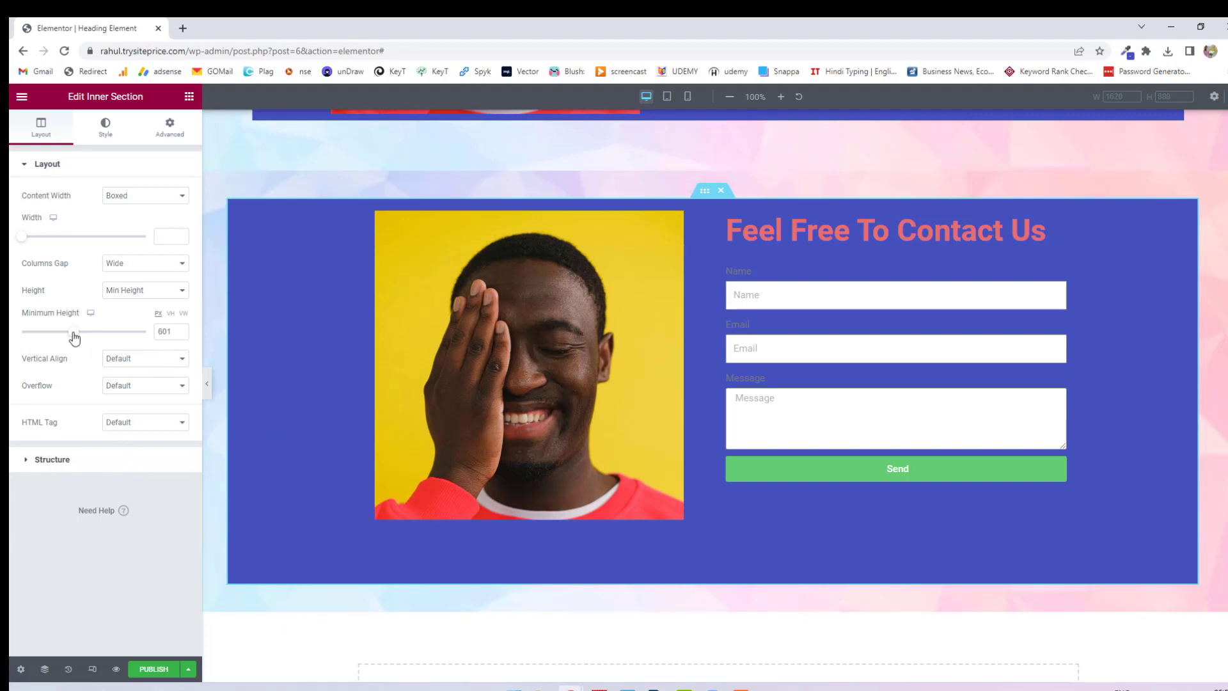
left_click_drag(74, 337, 68, 335)
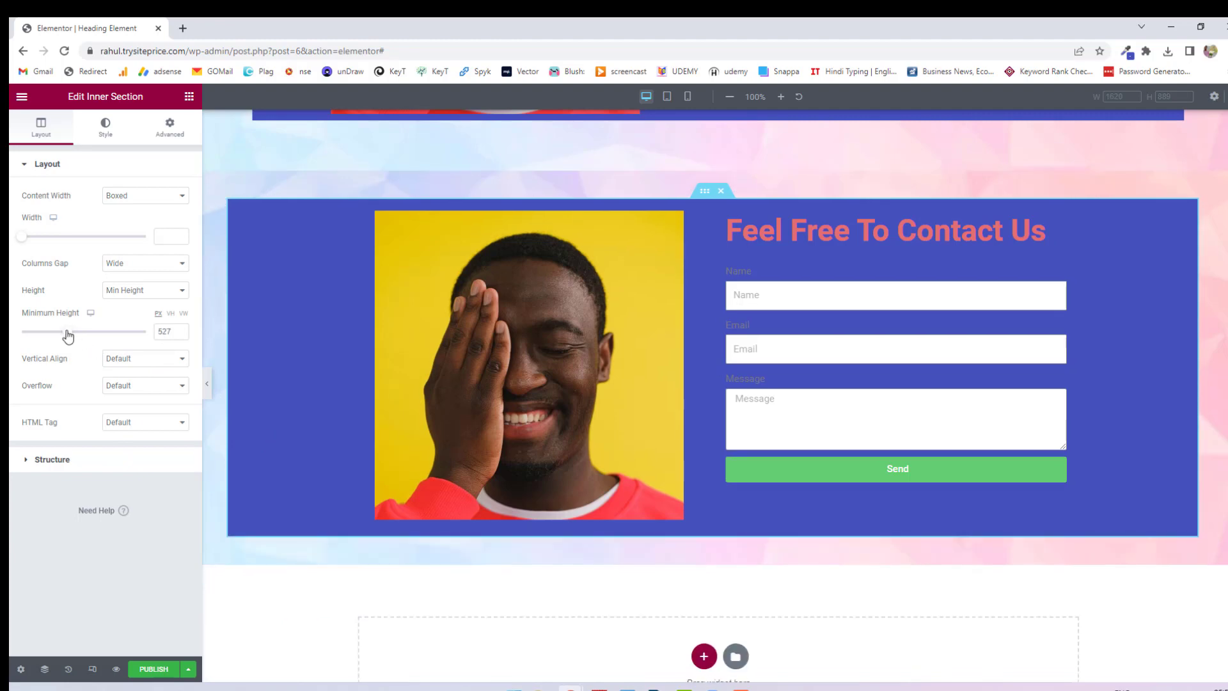
left_click(155, 359)
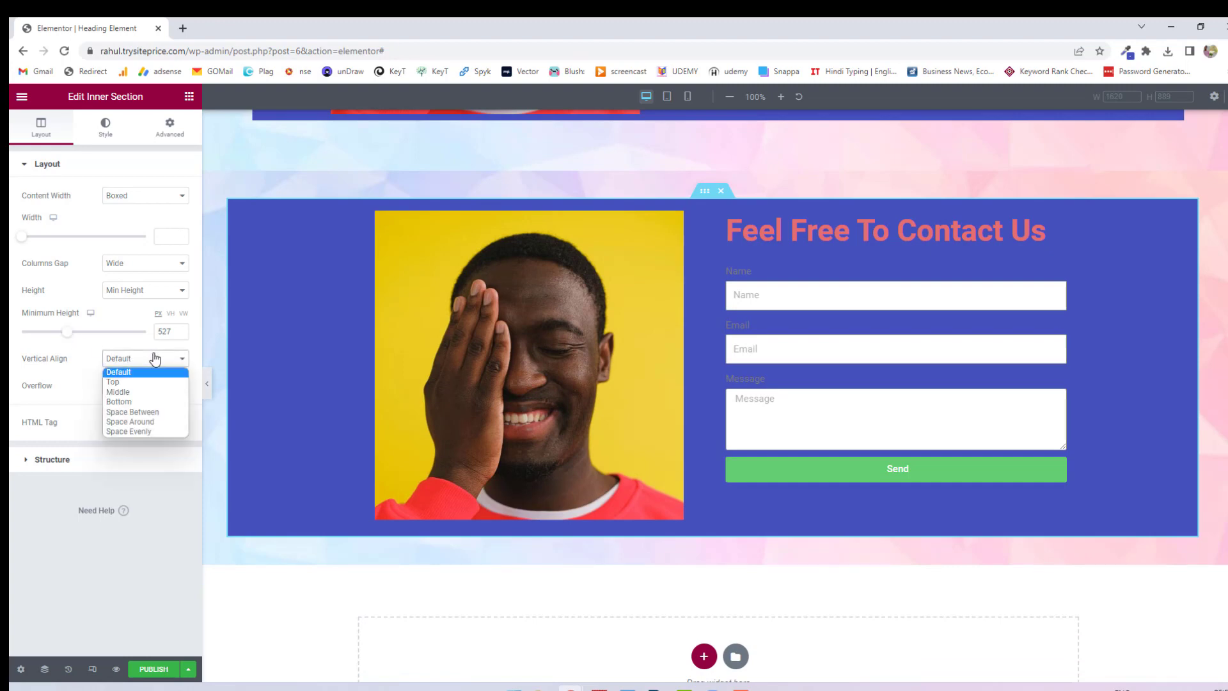
left_click(88, 368)
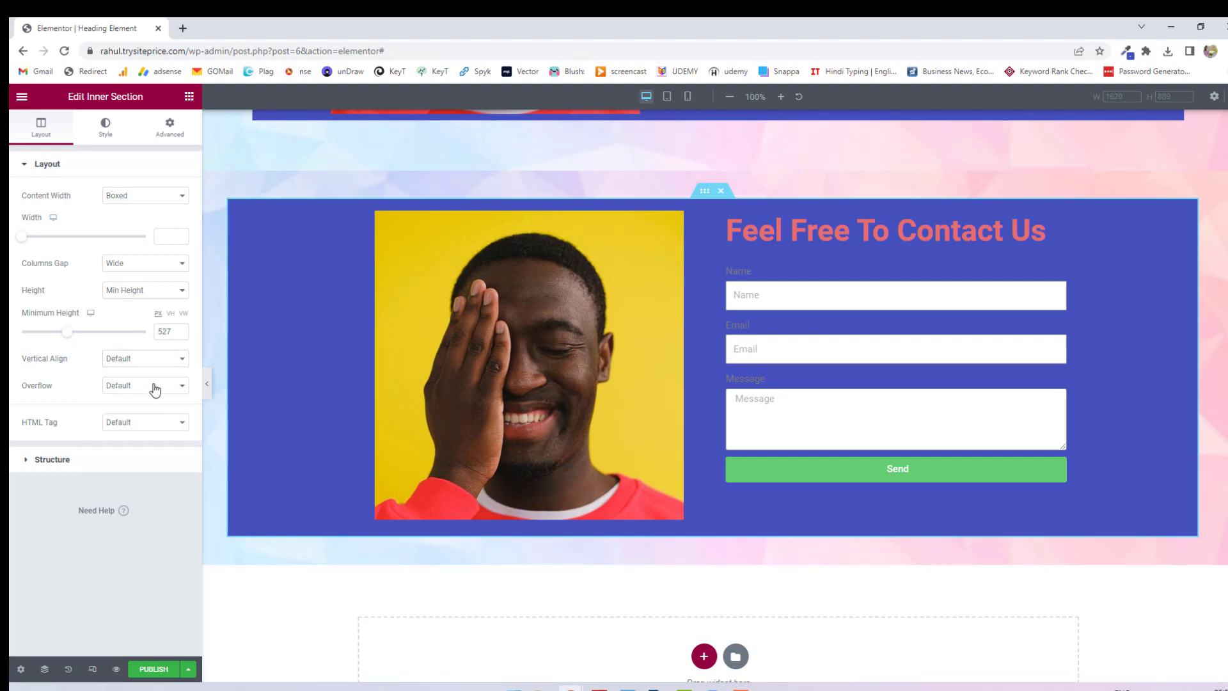
left_click(151, 386)
left_click(71, 392)
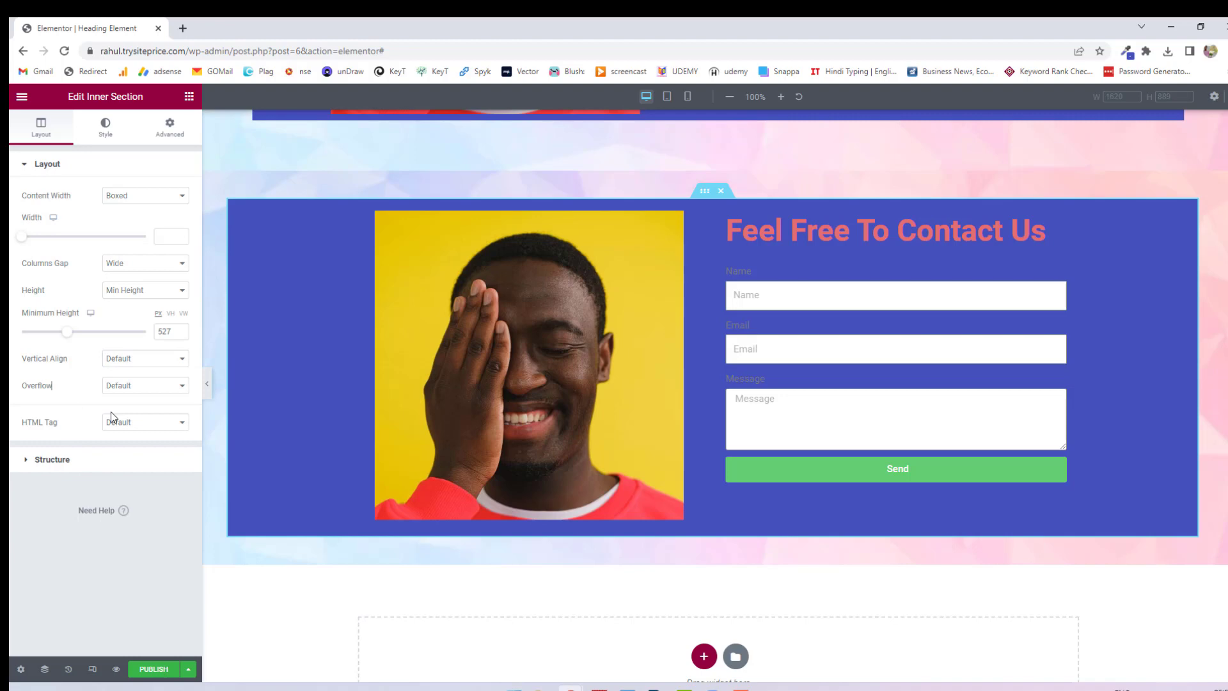
left_click(144, 425)
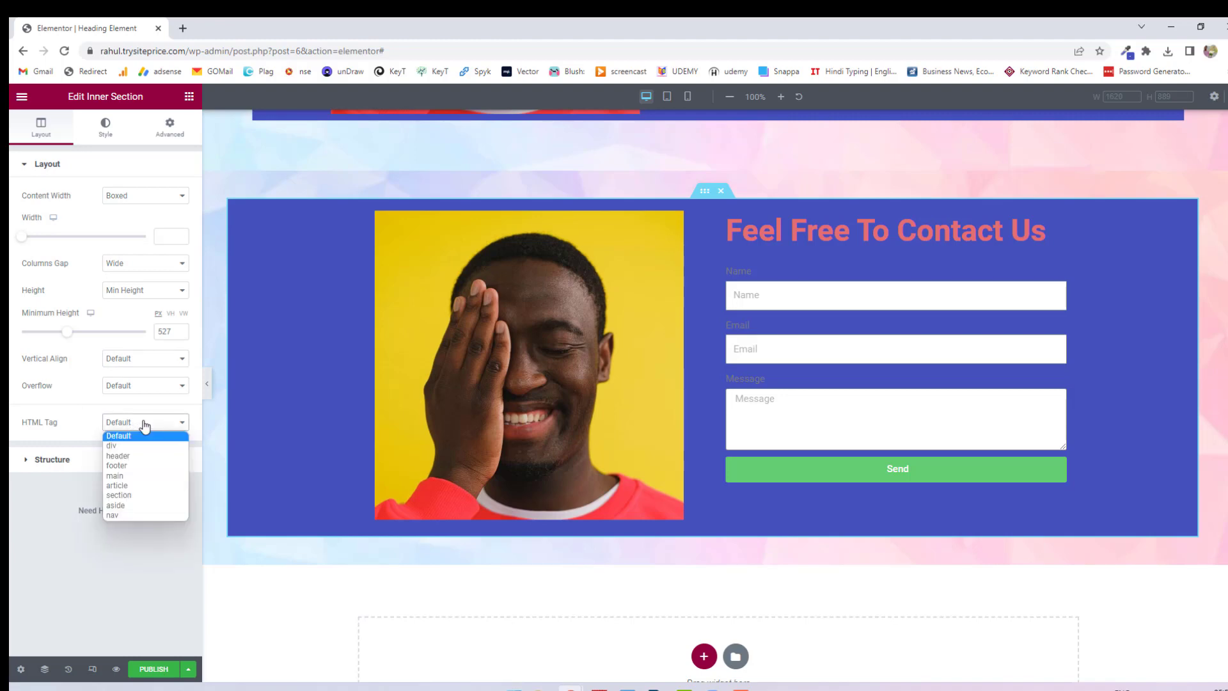
left_click(31, 505)
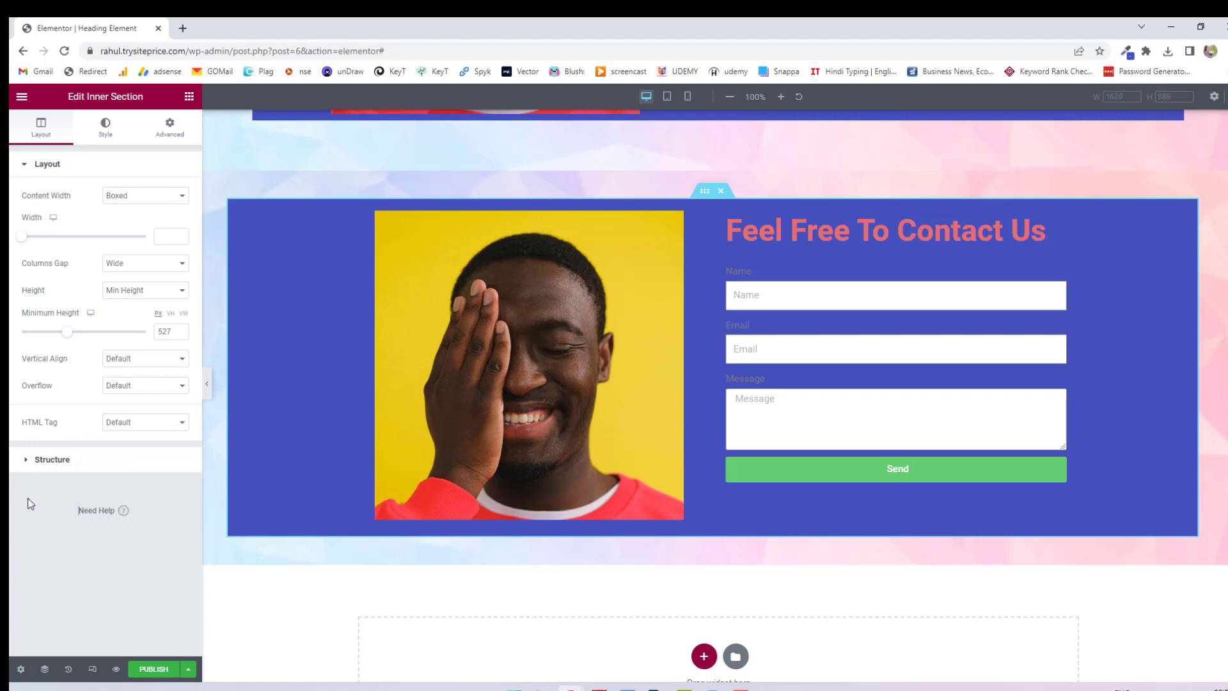
- Change the inner section's column structure to 66, 33 after trying 33, 66
left_click(53, 460)
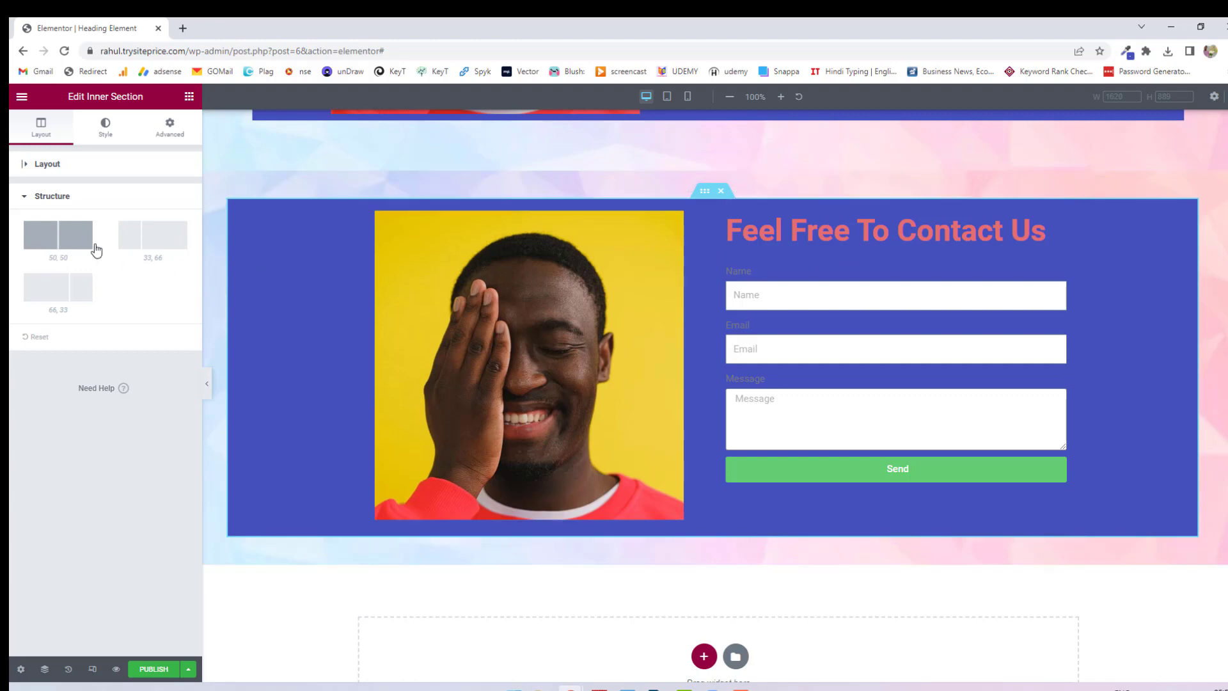
left_click(154, 242)
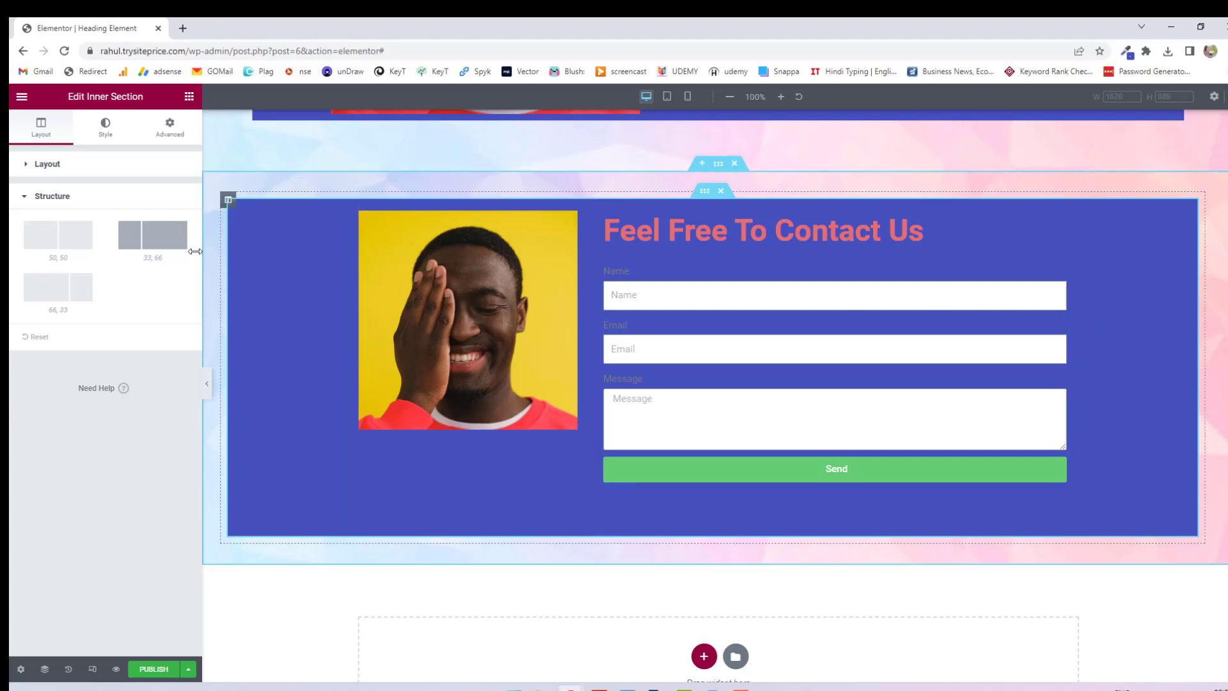
left_click(63, 301)
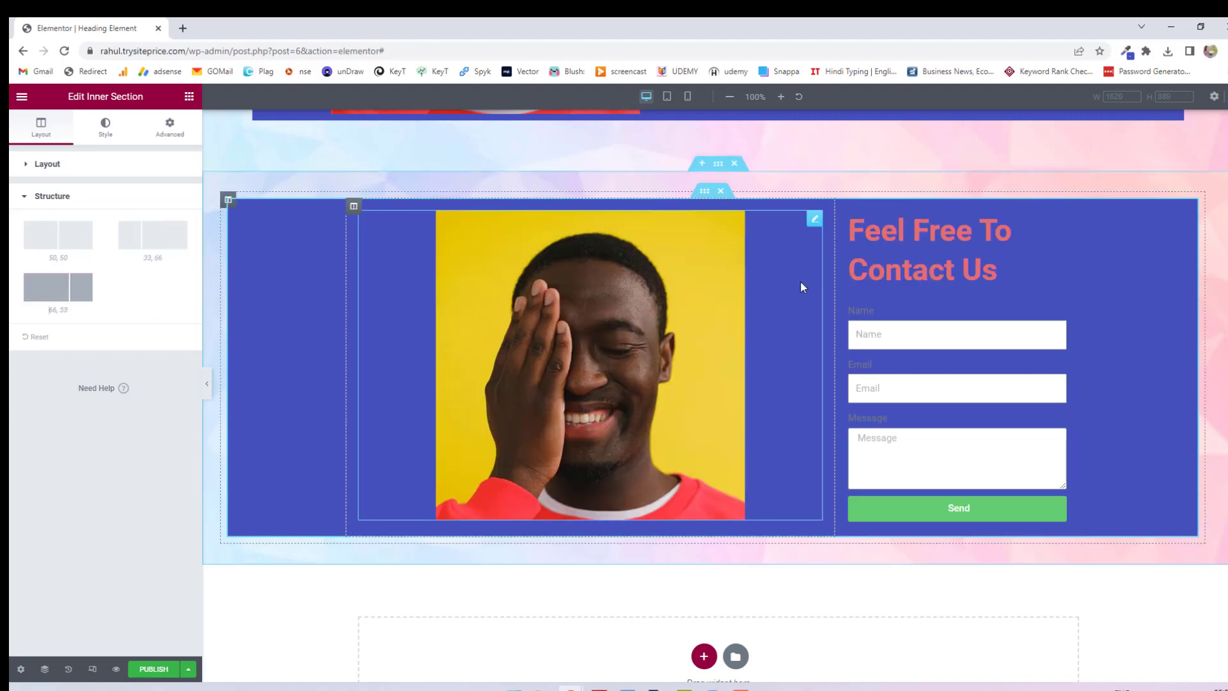
- Align the image left in its column, trying center and right alignment and undoing back to left
left_click(674, 287)
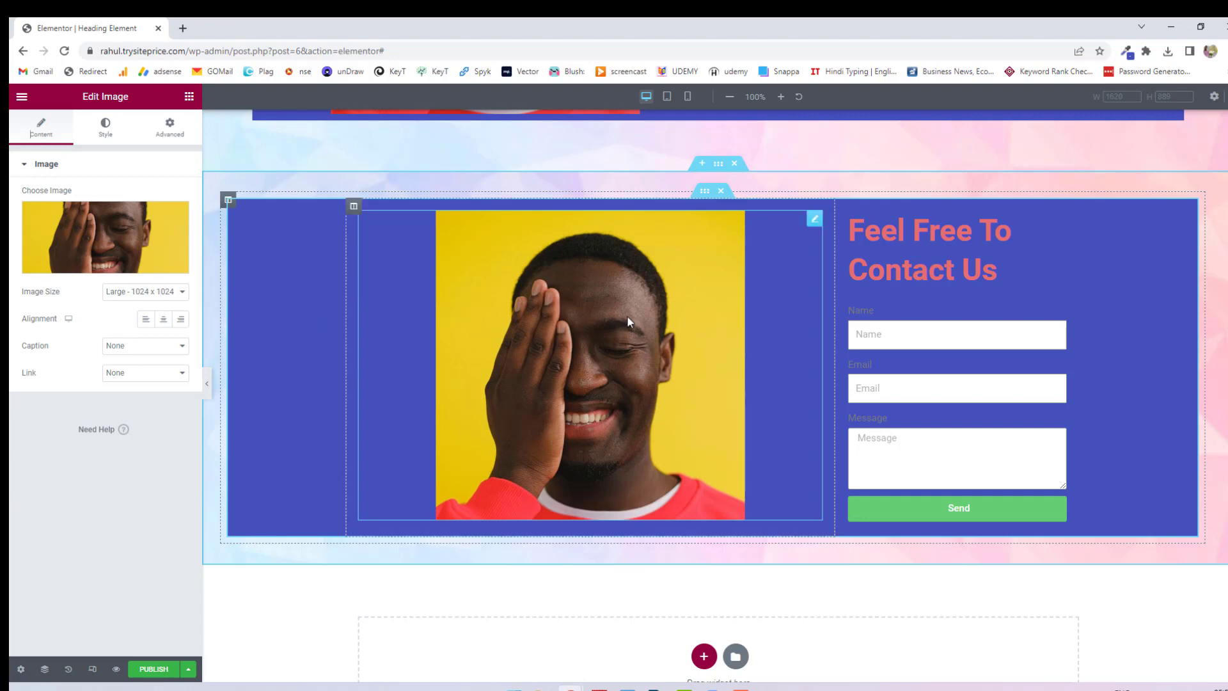
left_click(146, 320)
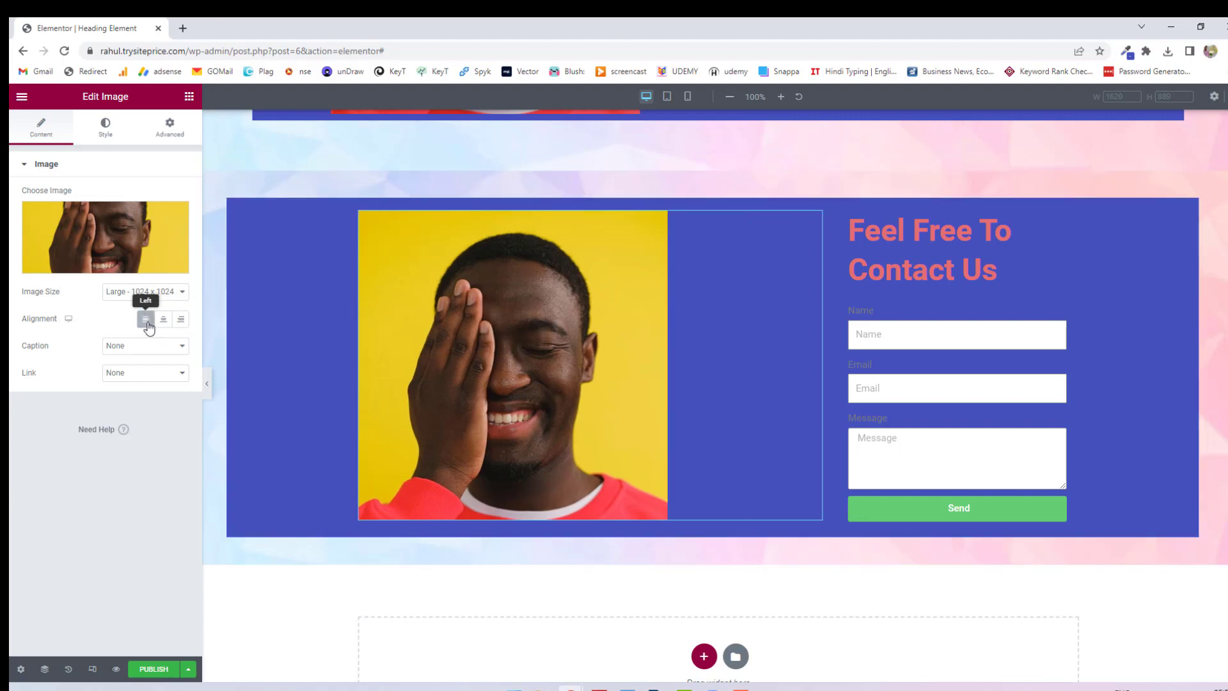
left_click(163, 319)
left_click(181, 319)
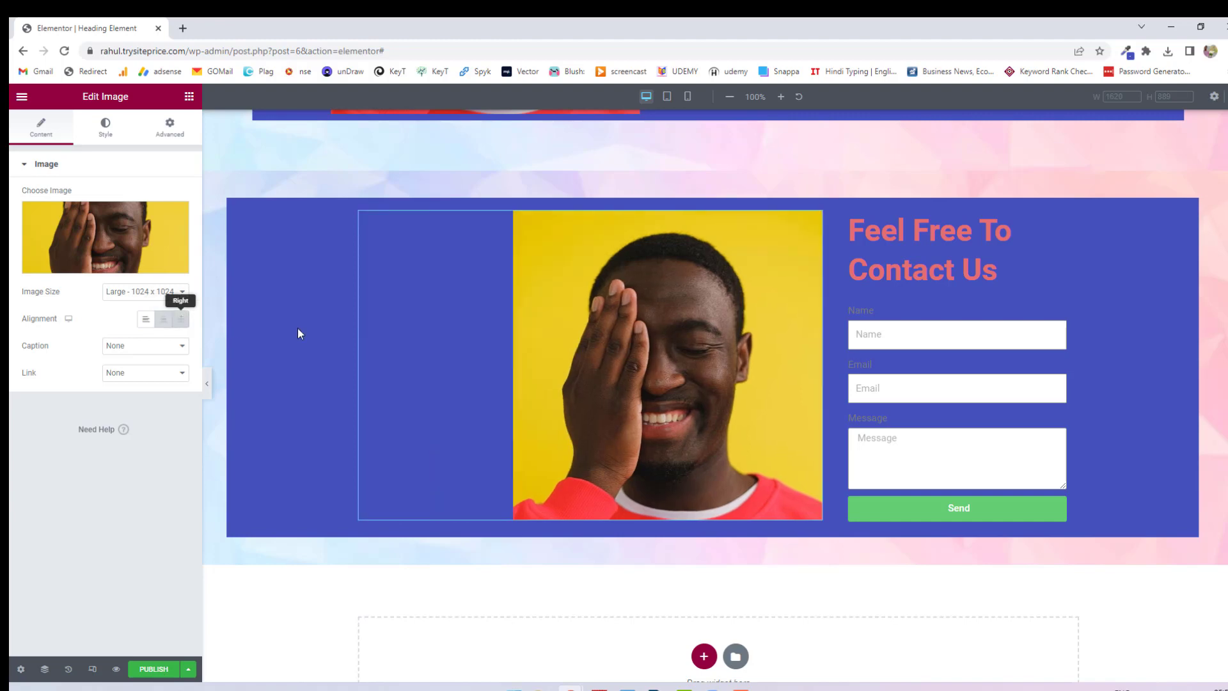
key("ctrl+z")
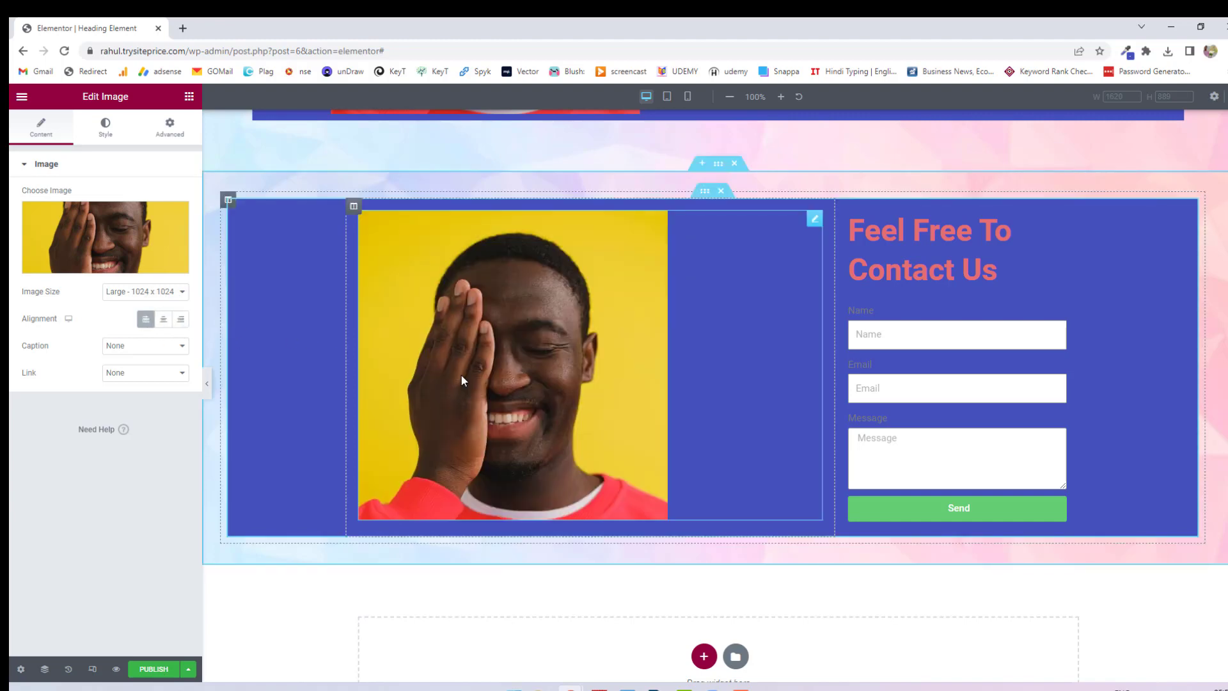